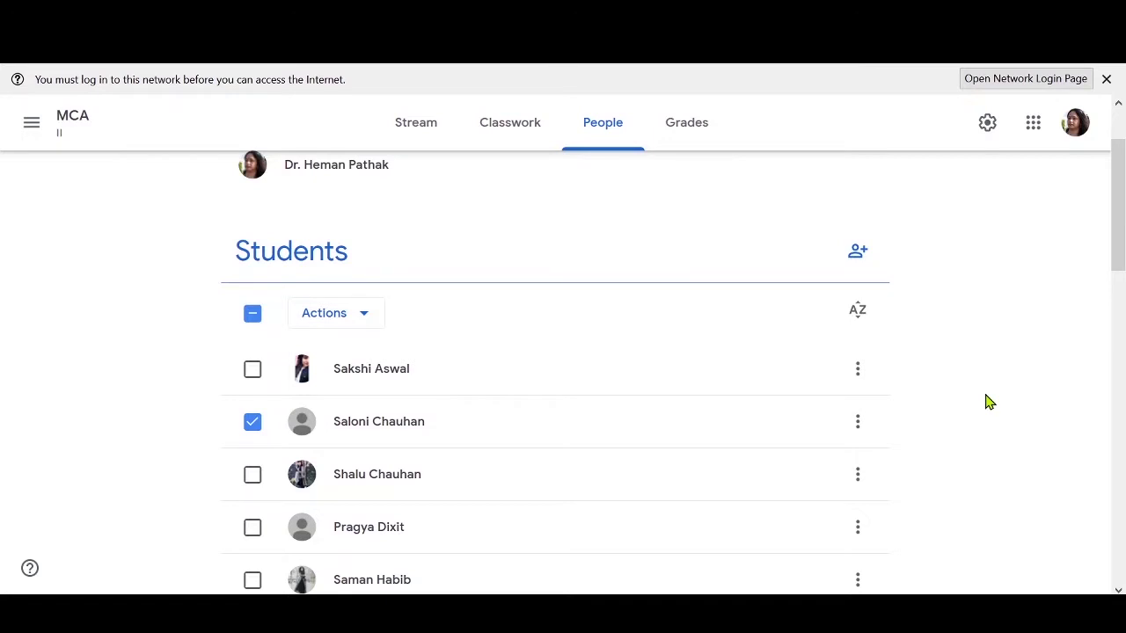
Invite a co-teacher to the MCA II class by searching with "h" and choosing the first suggested contact.
scroll(987, 402, "up", 1)
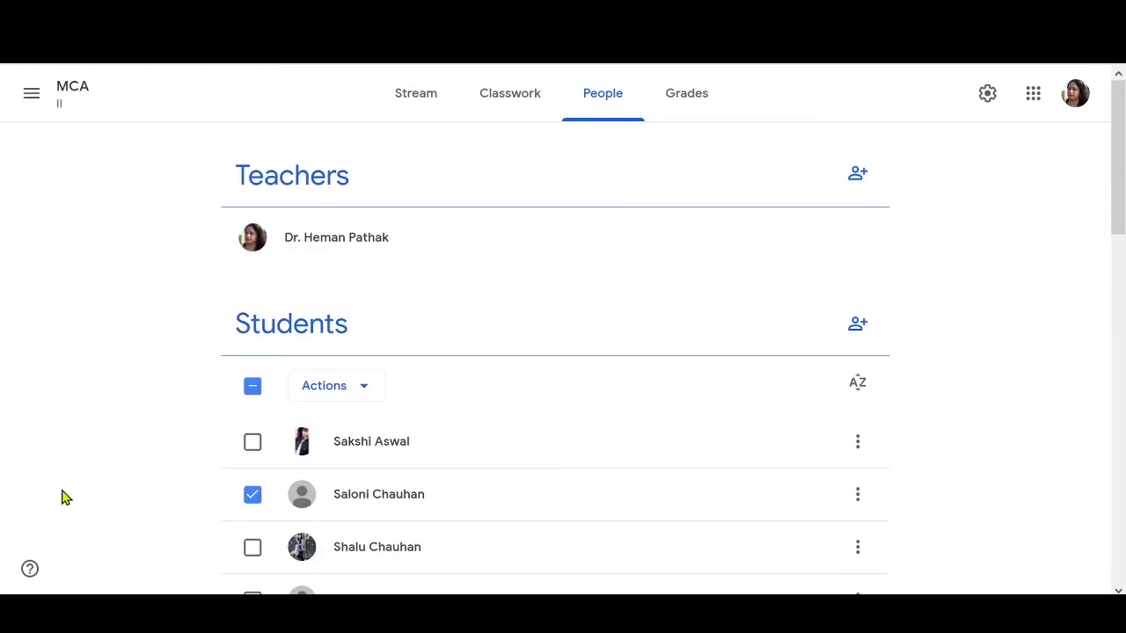
left_click(856, 179)
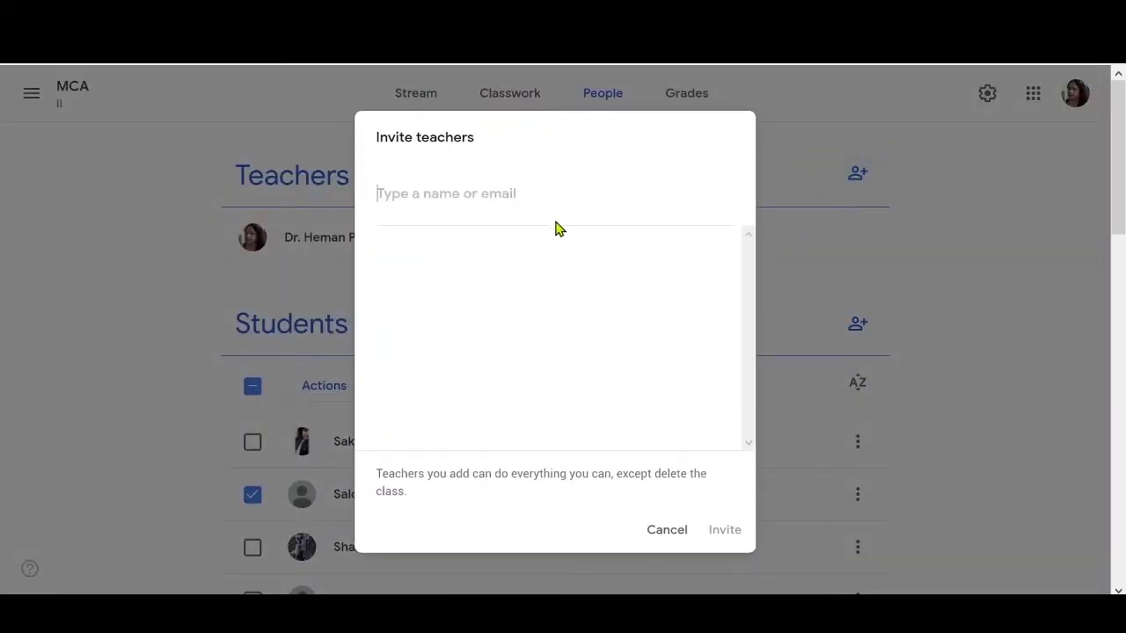
left_click(466, 201)
type("h")
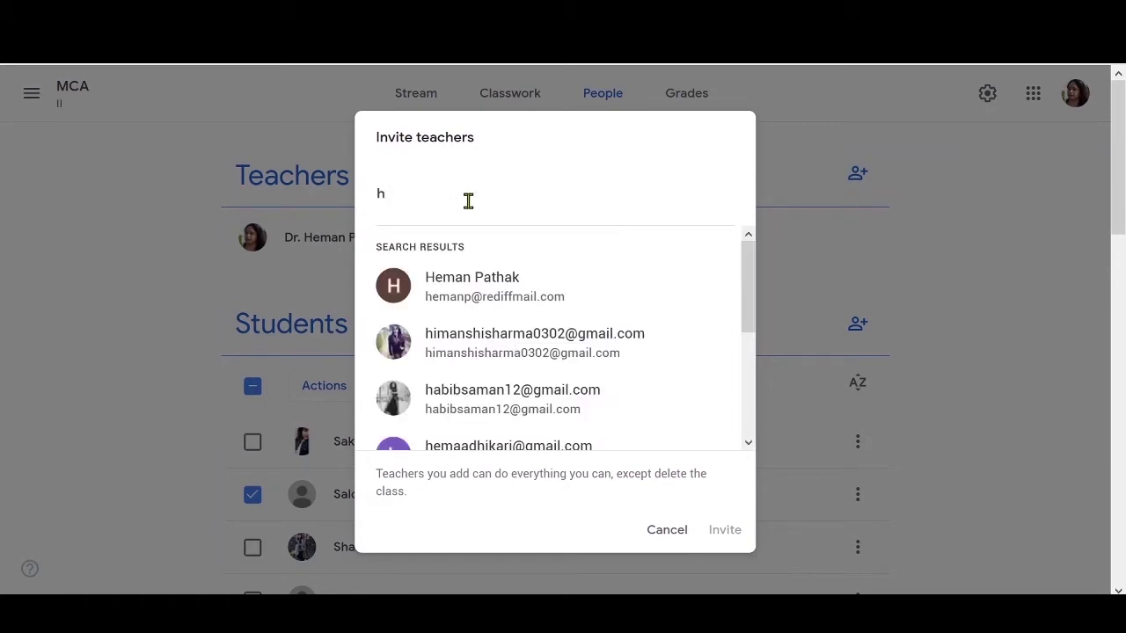
left_click(481, 290)
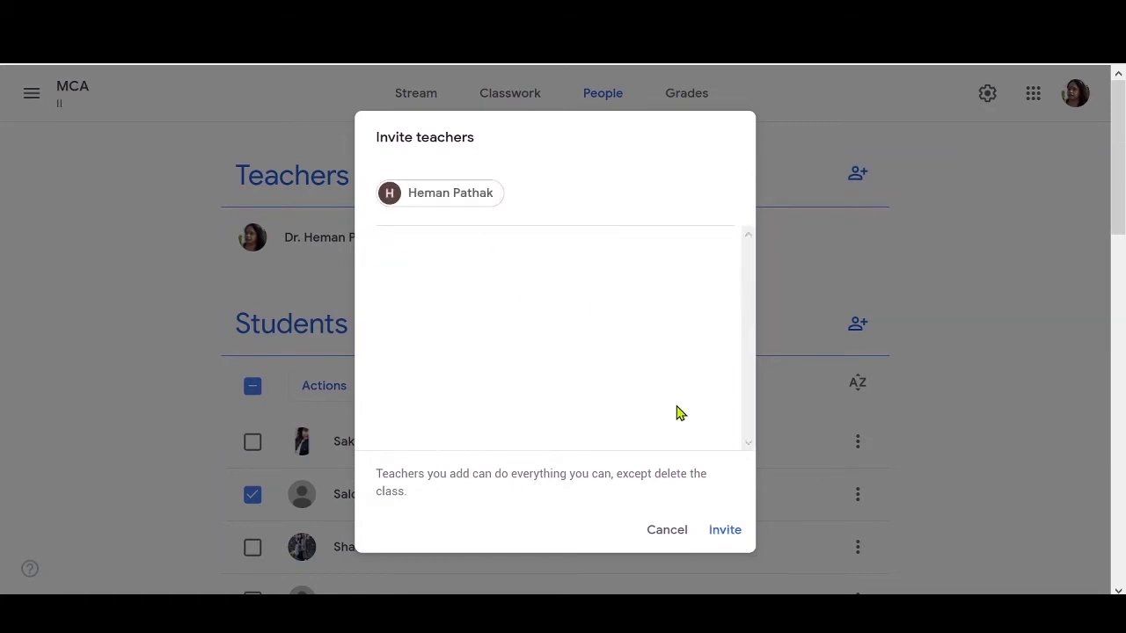
left_click(729, 533)
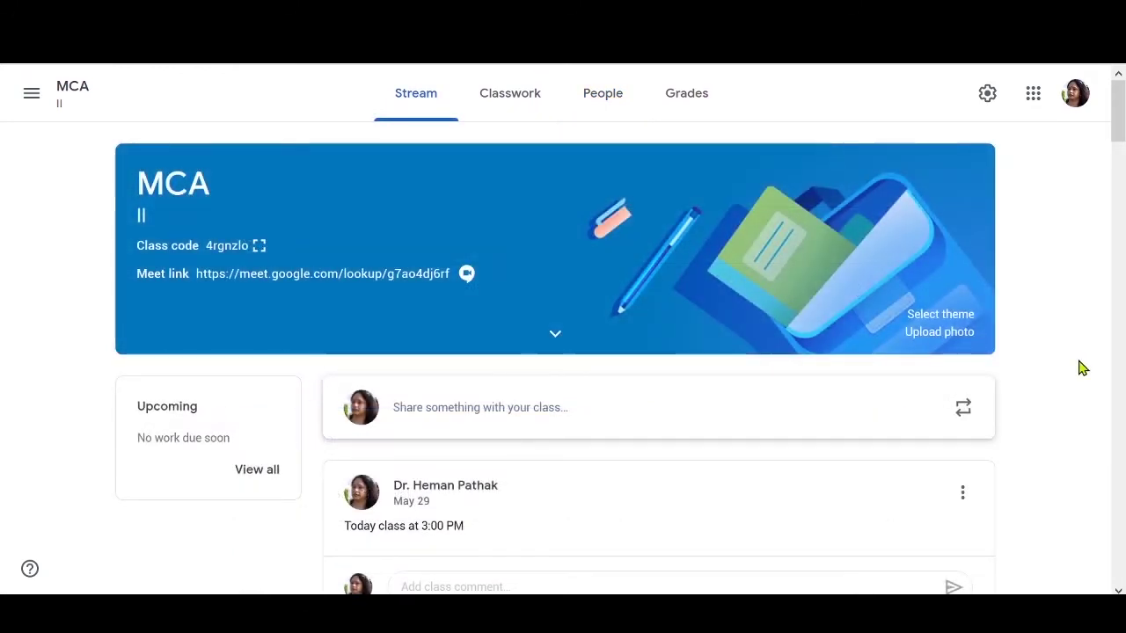
Go to the overview of all classes and move the MCA II class with 22 students to the beginning.
left_click(30, 98)
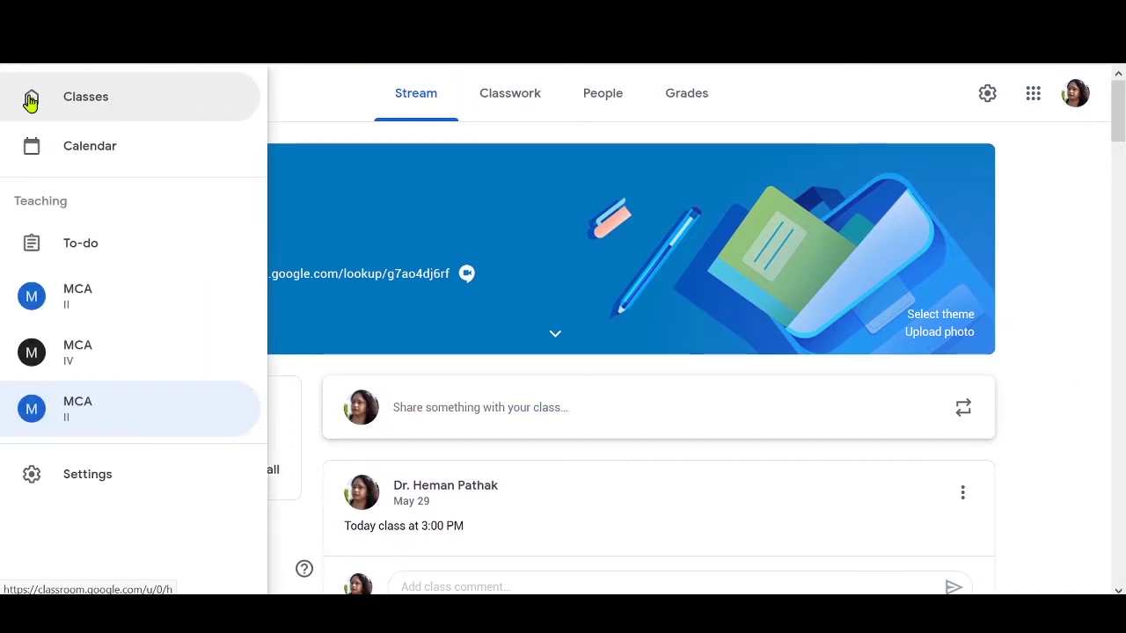
left_click(126, 105)
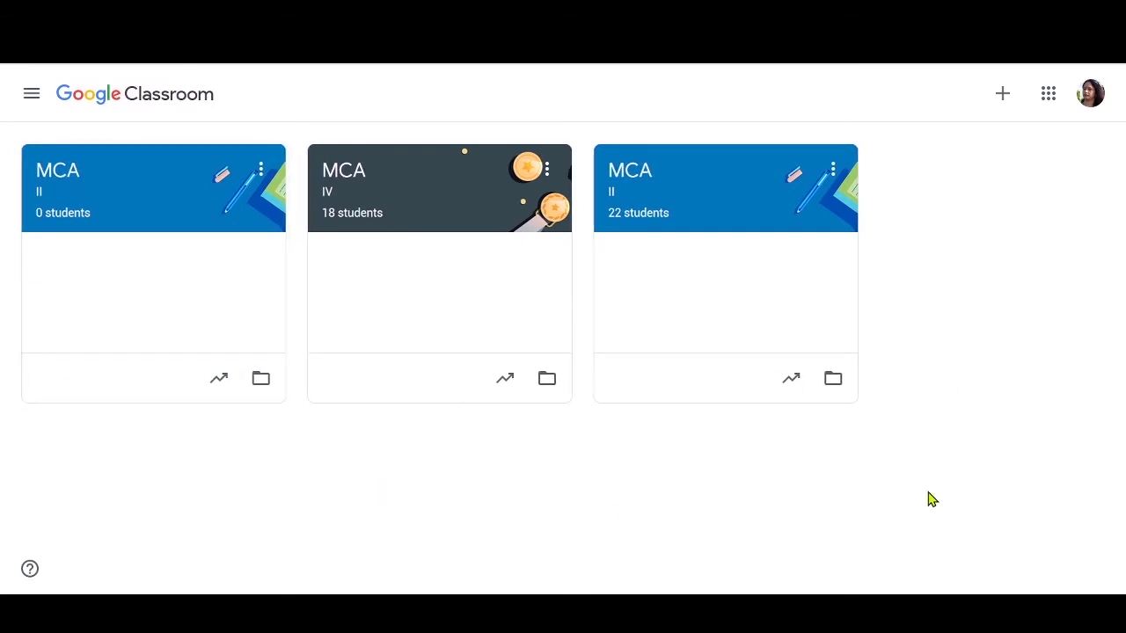
left_click(834, 170)
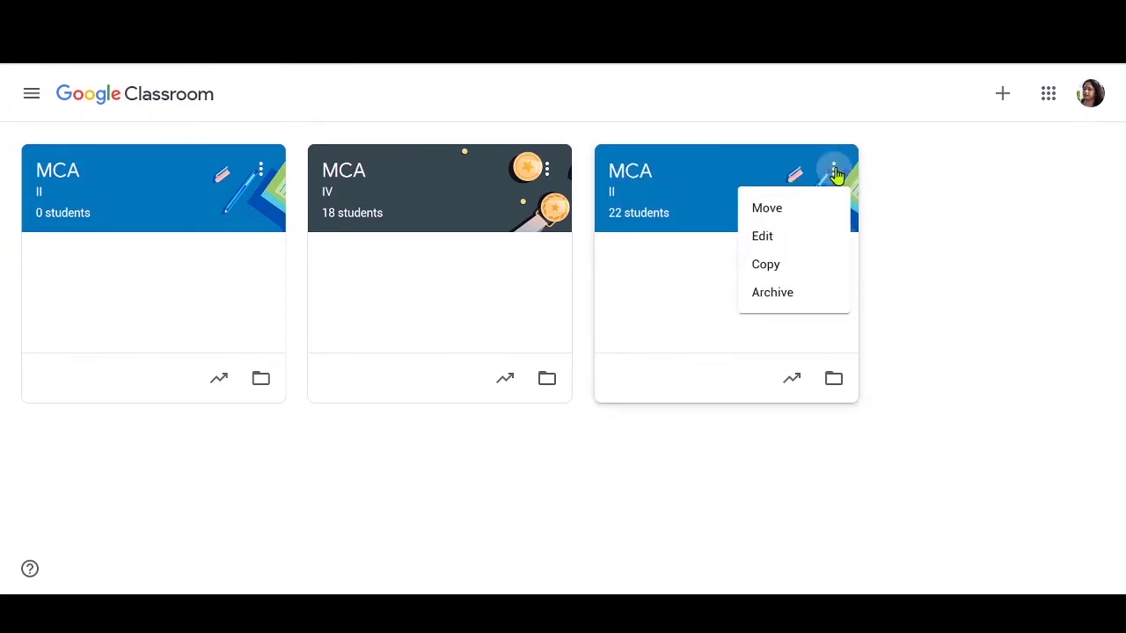
left_click(807, 211)
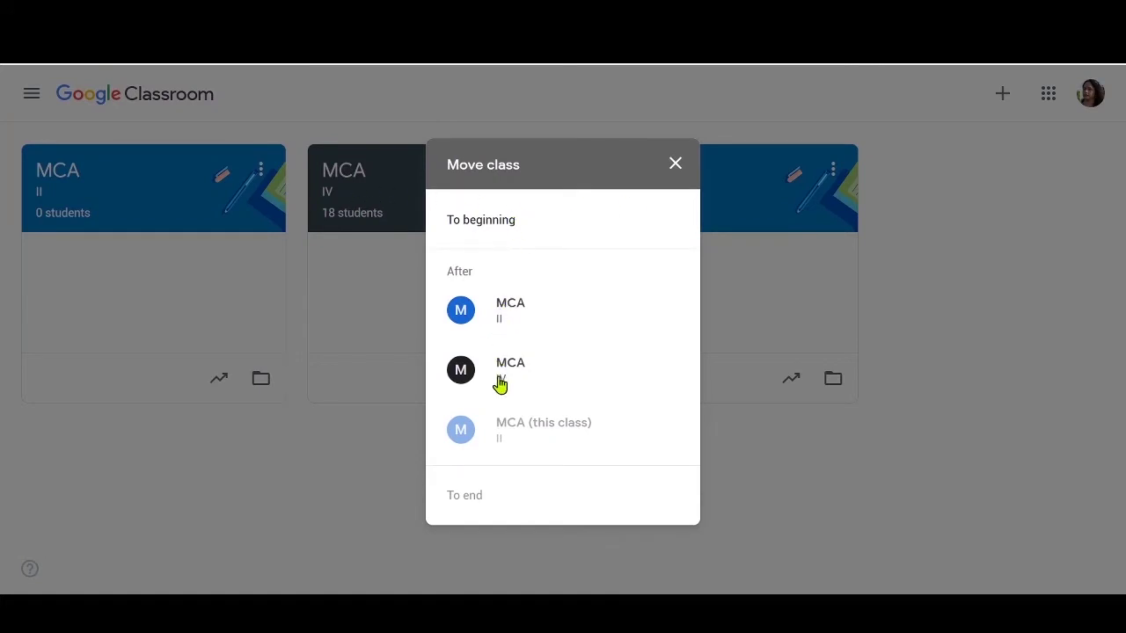
left_click(477, 220)
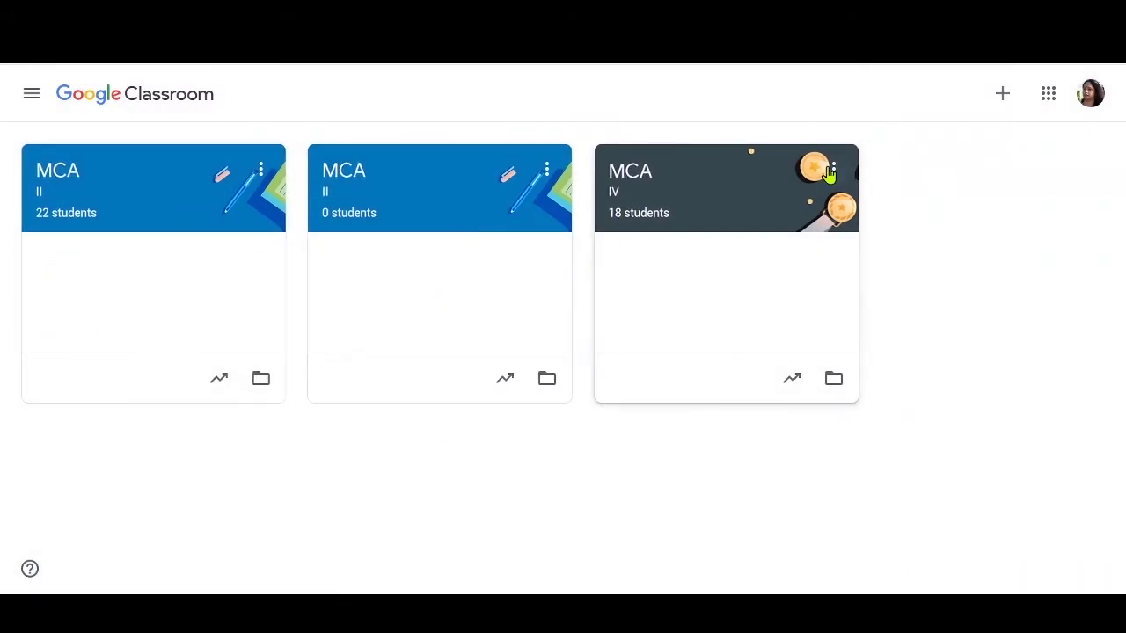
Examine the edit details, copy settings and available actions of the MCA IV class without saving or copying anything.
left_click(835, 176)
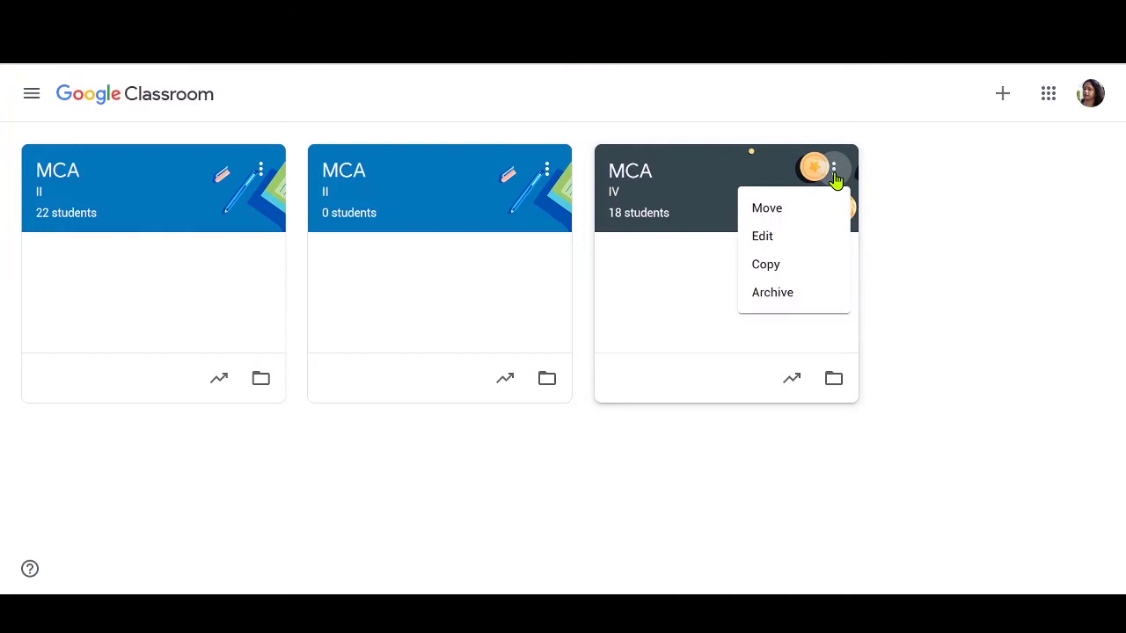
left_click(790, 237)
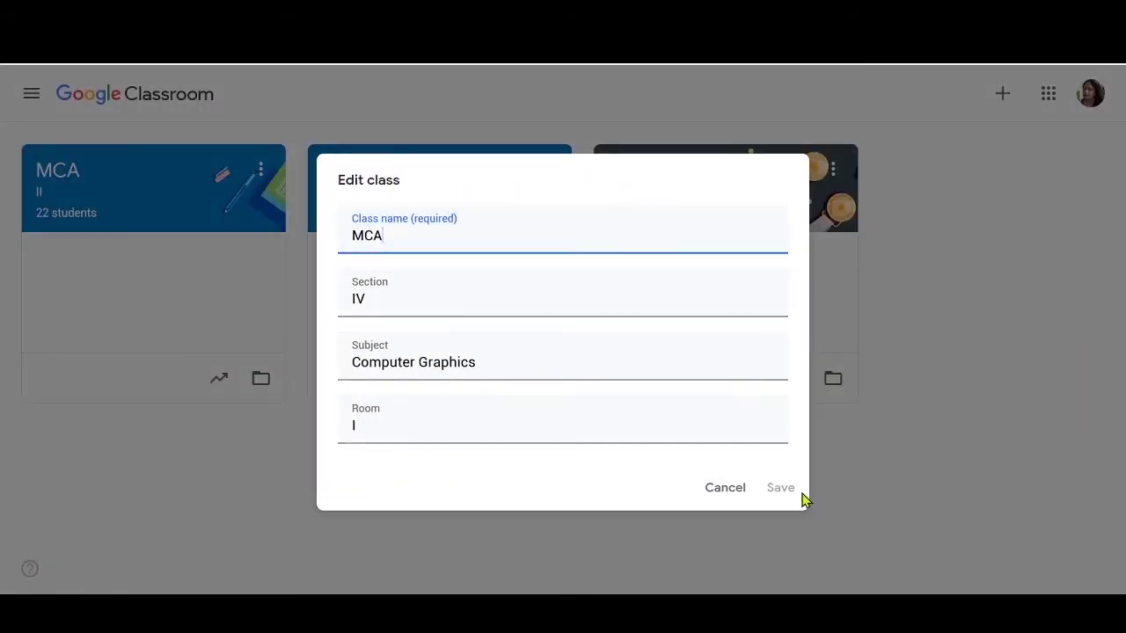
left_click(713, 497)
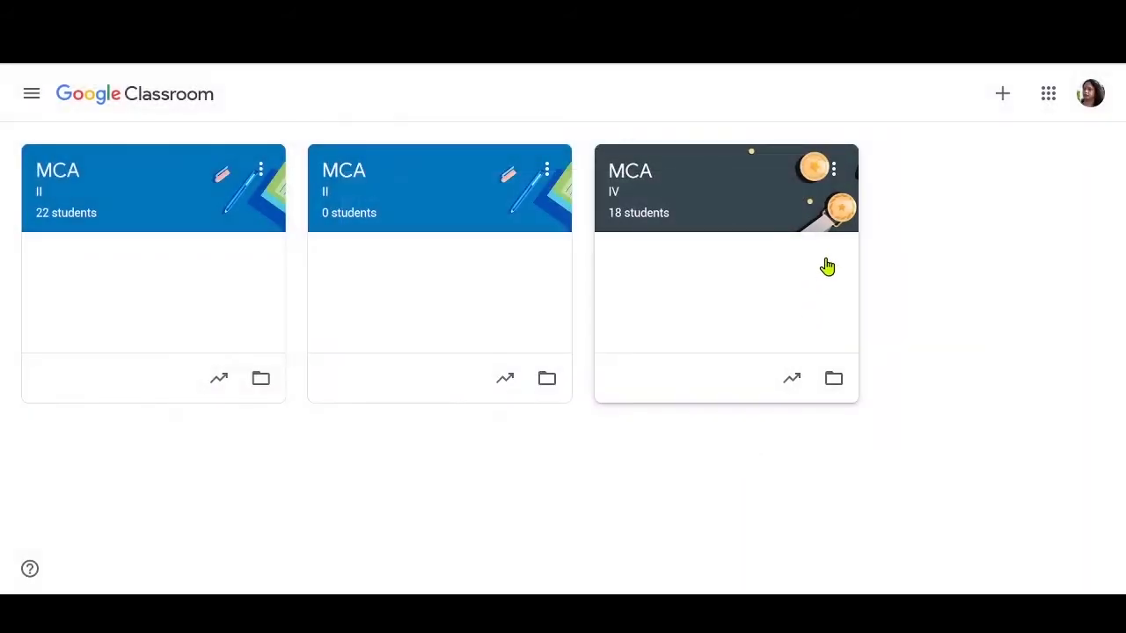
left_click(833, 172)
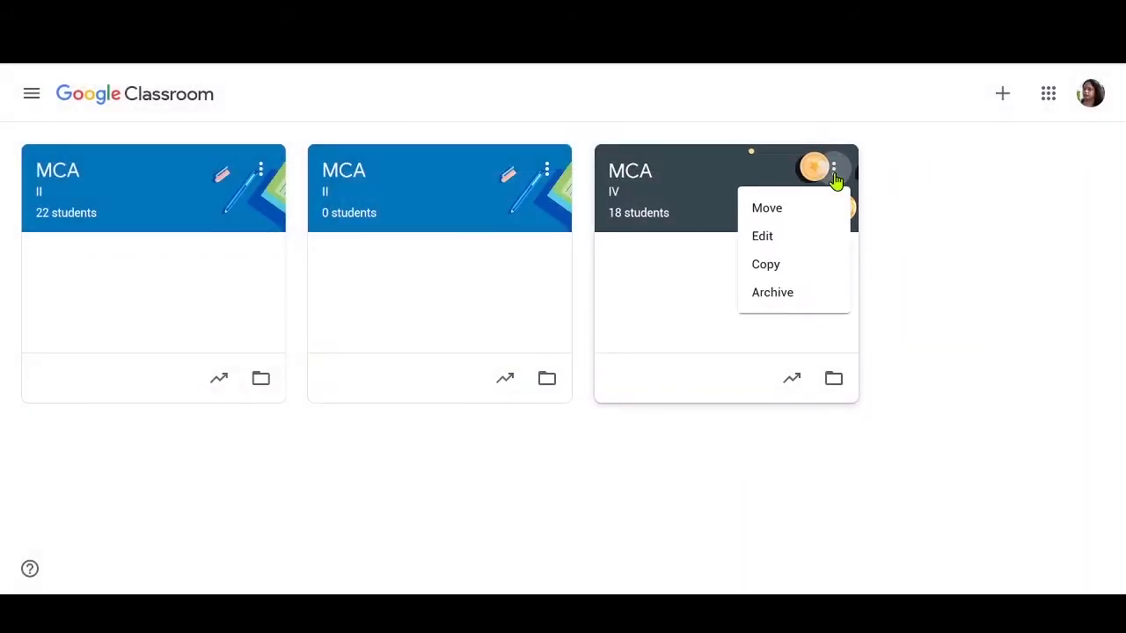
left_click(801, 277)
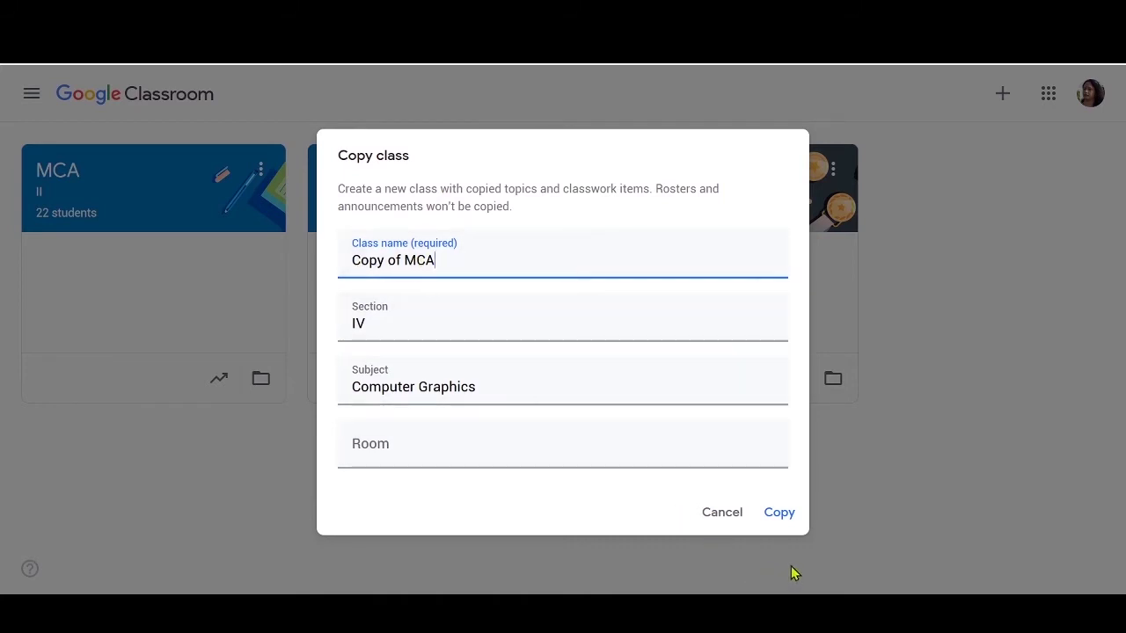
left_click(707, 516)
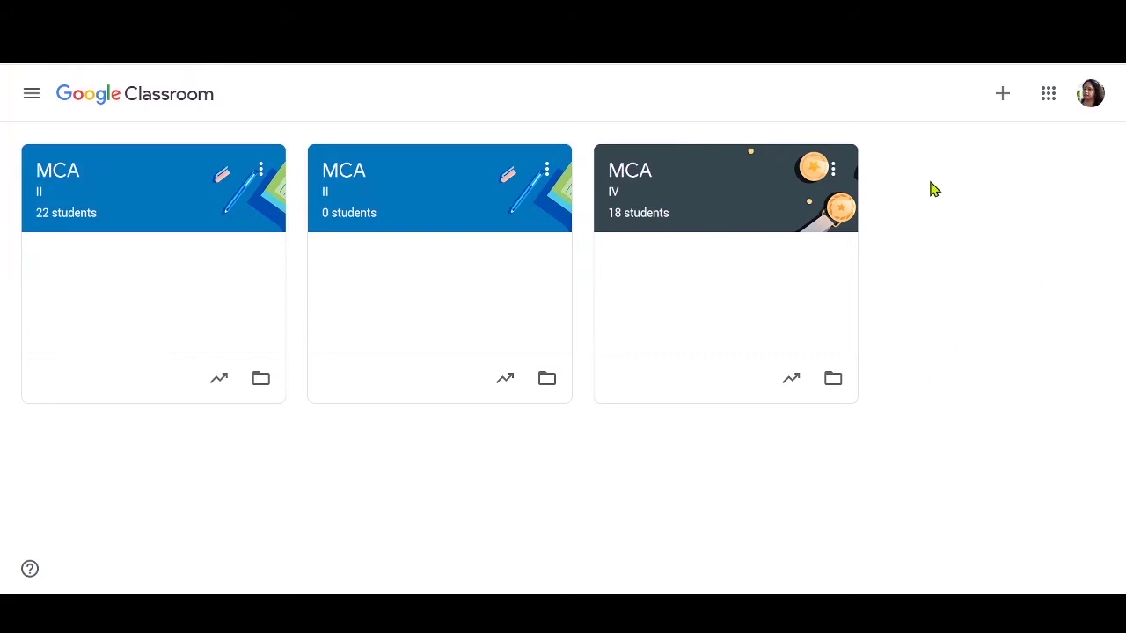
left_click(832, 168)
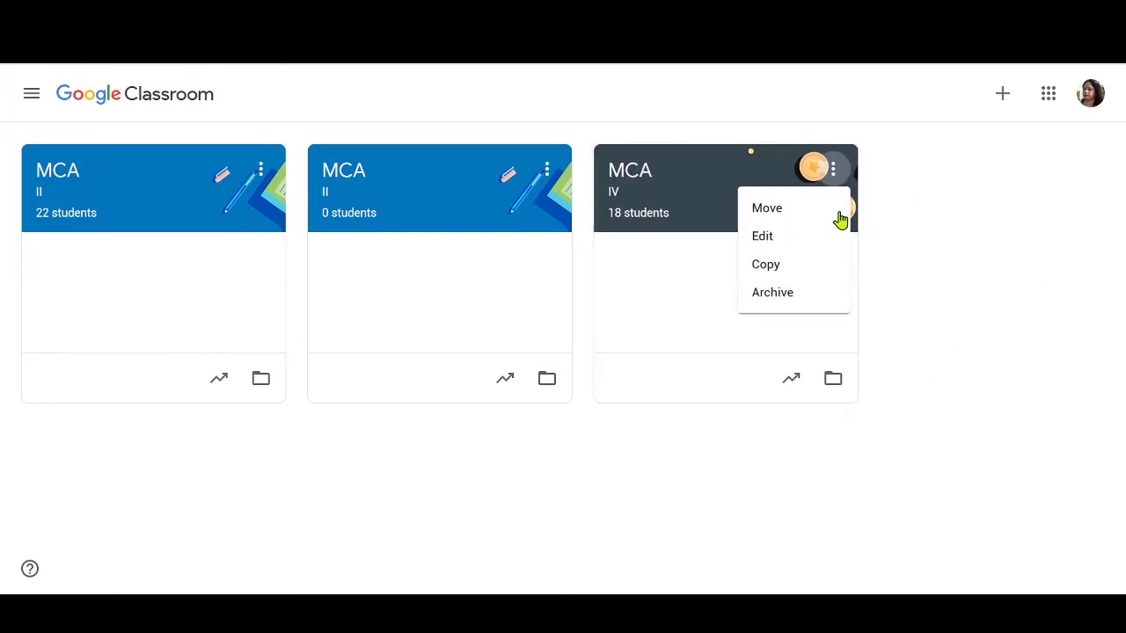
left_click(948, 302)
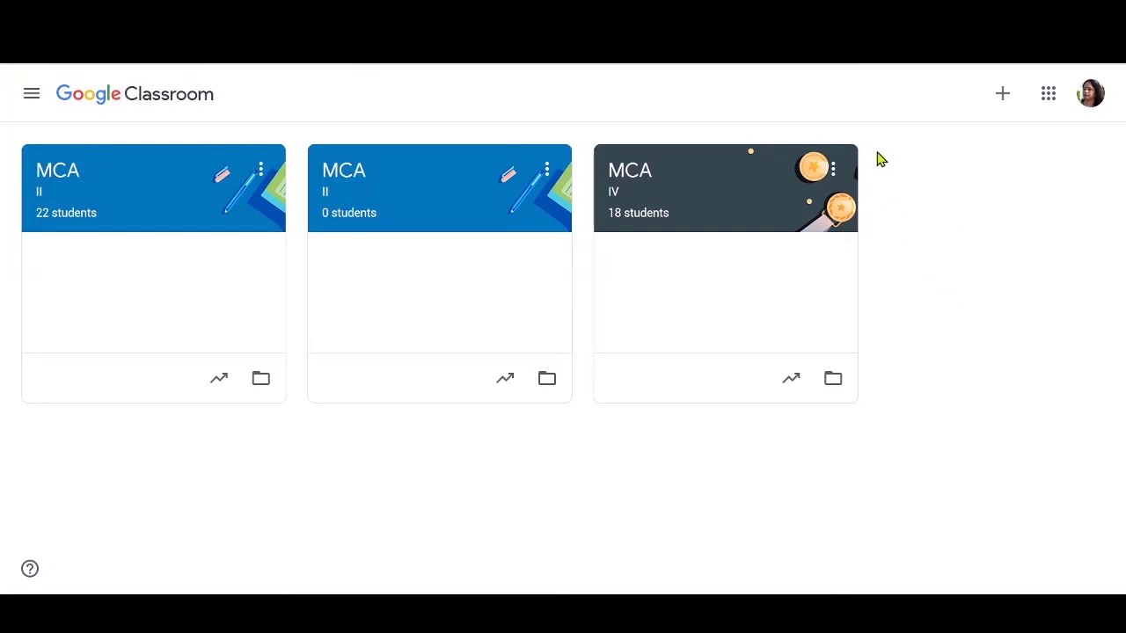
Archive the MCA IV class and confirm the archiving.
left_click(833, 171)
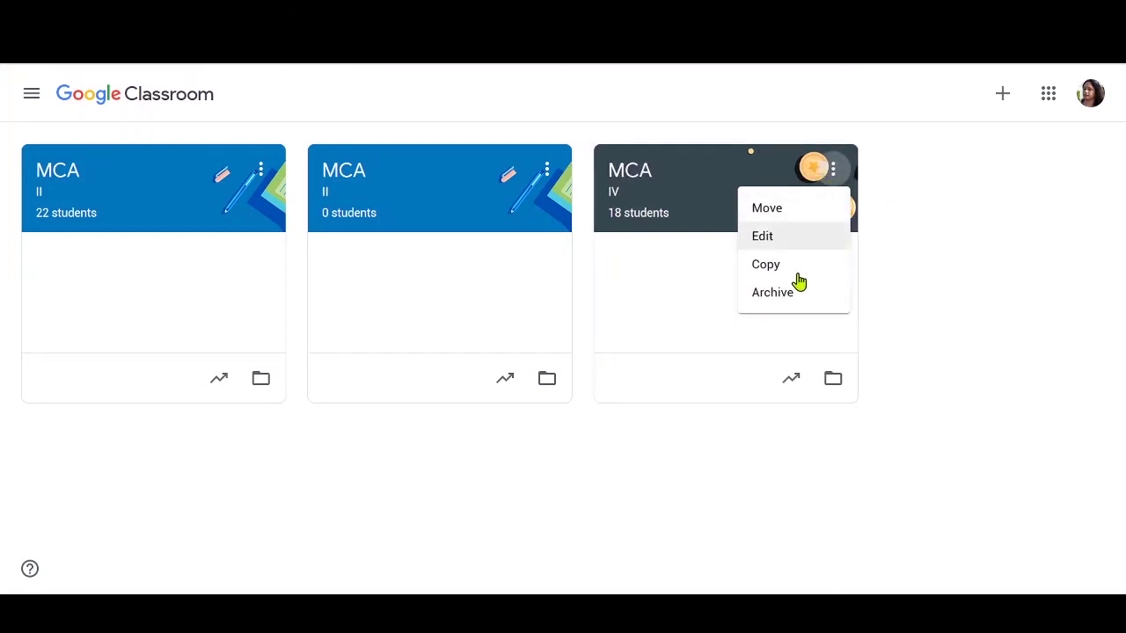
left_click(787, 301)
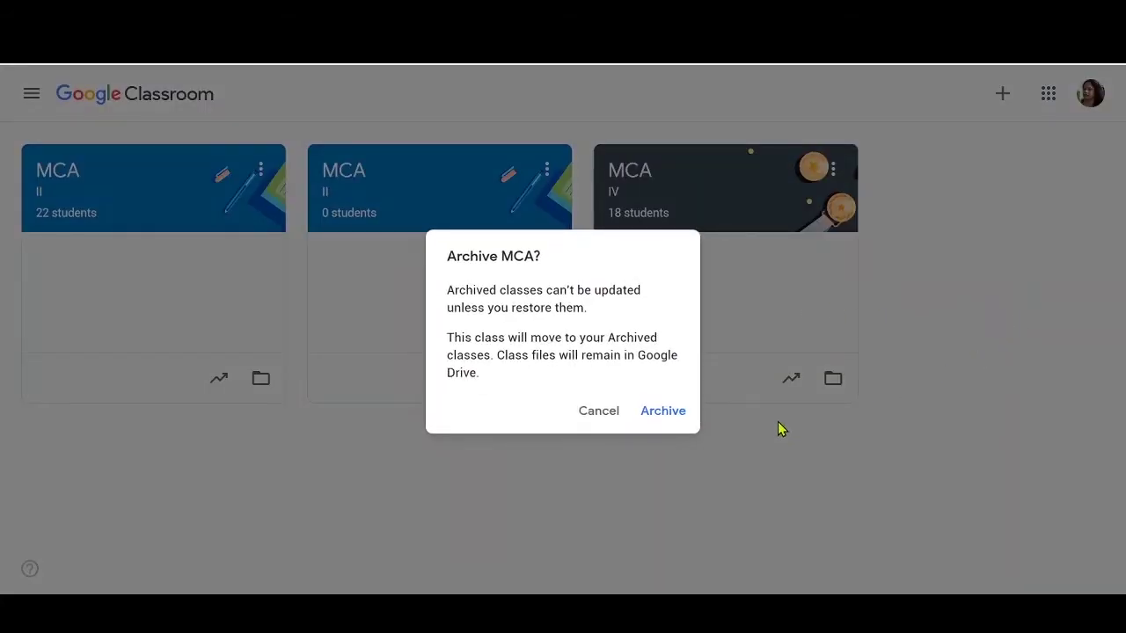
left_click(655, 412)
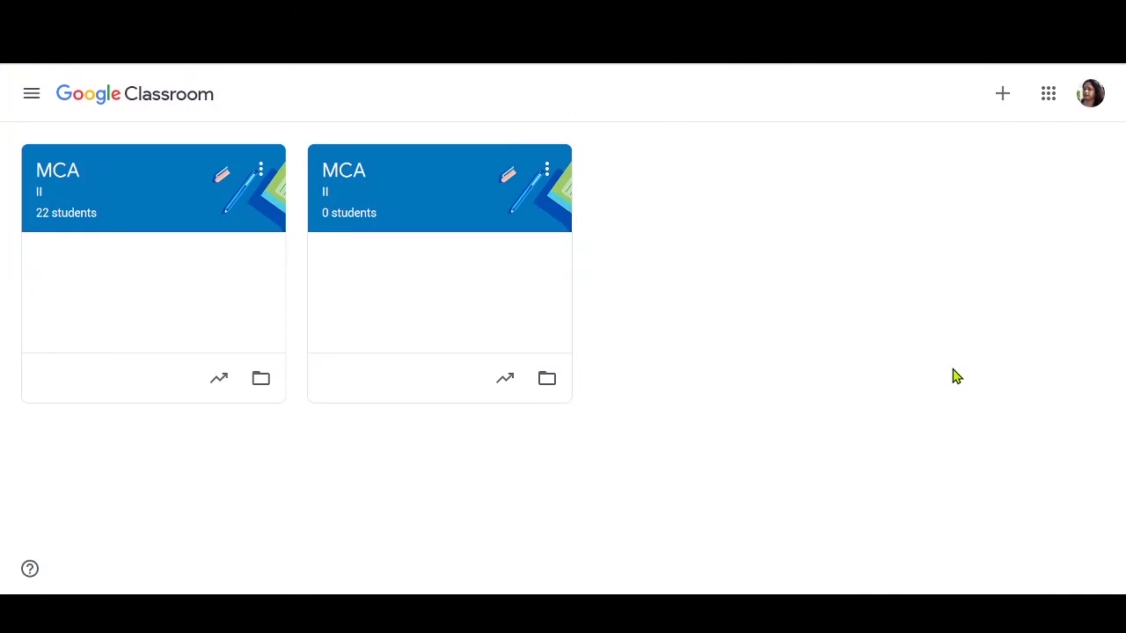
View the archived classes and check which actions are available for the archived MCA IV class.
left_click(33, 98)
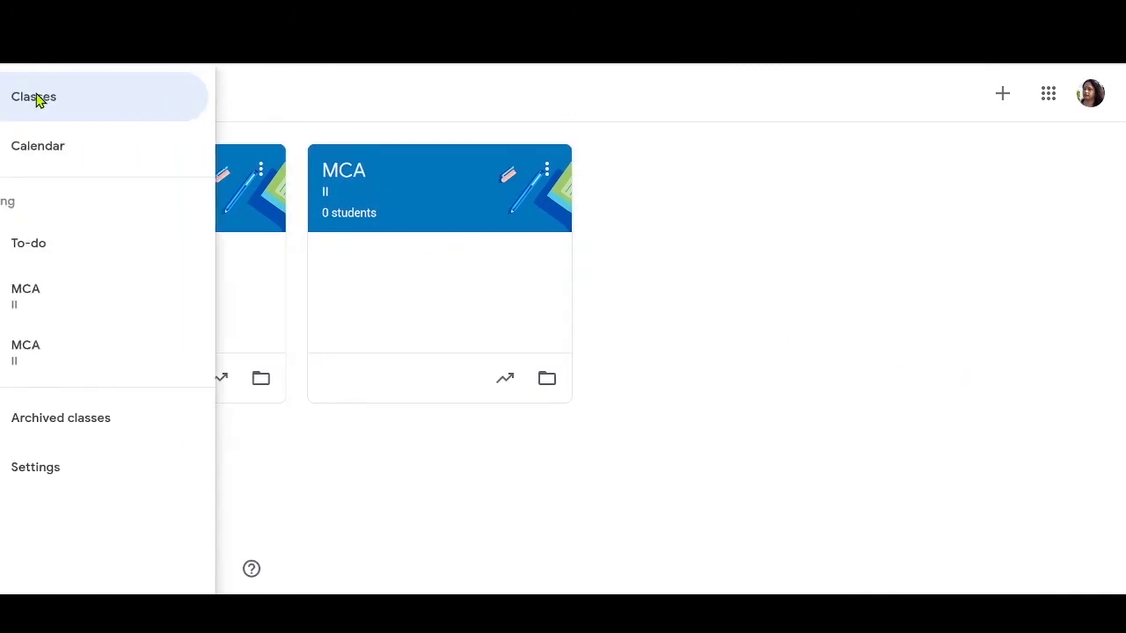
left_click(48, 435)
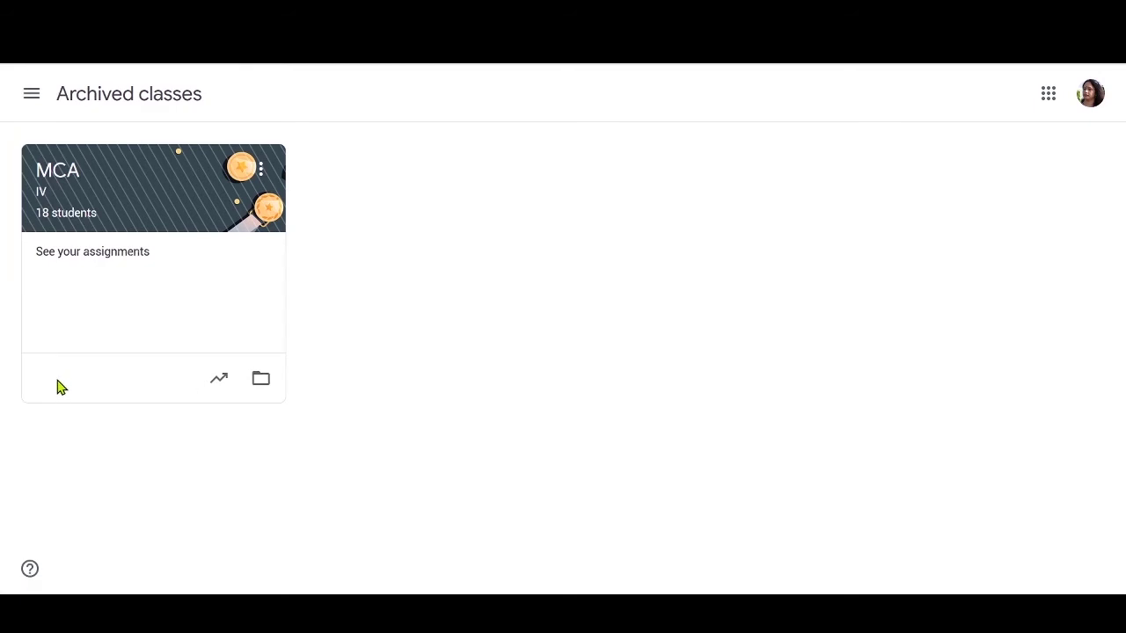
left_click(260, 171)
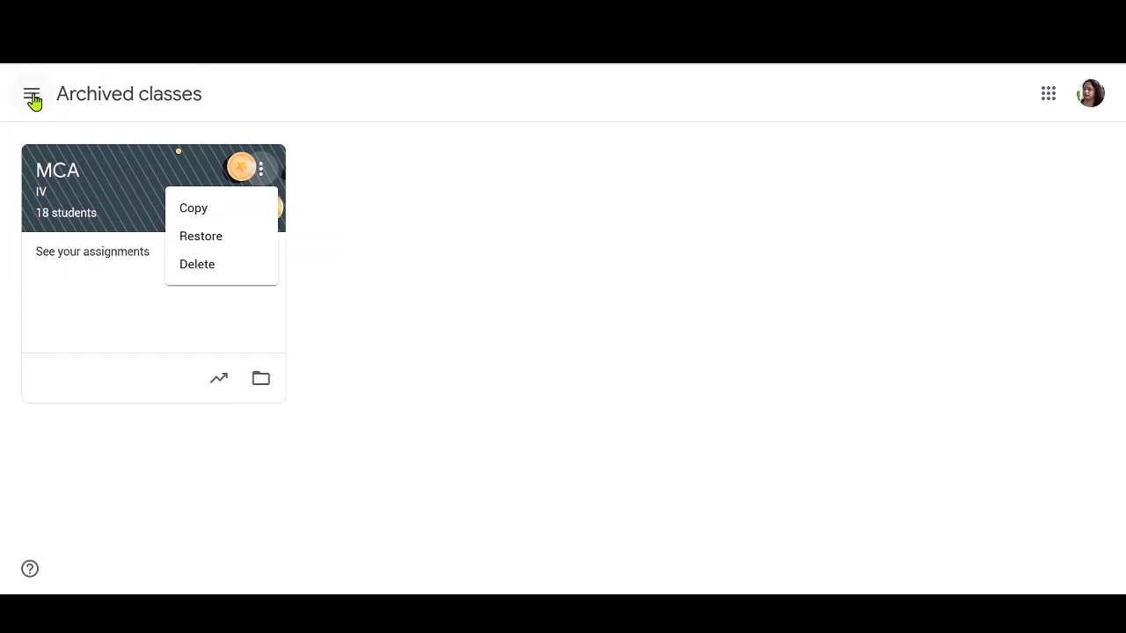
left_click(453, 246)
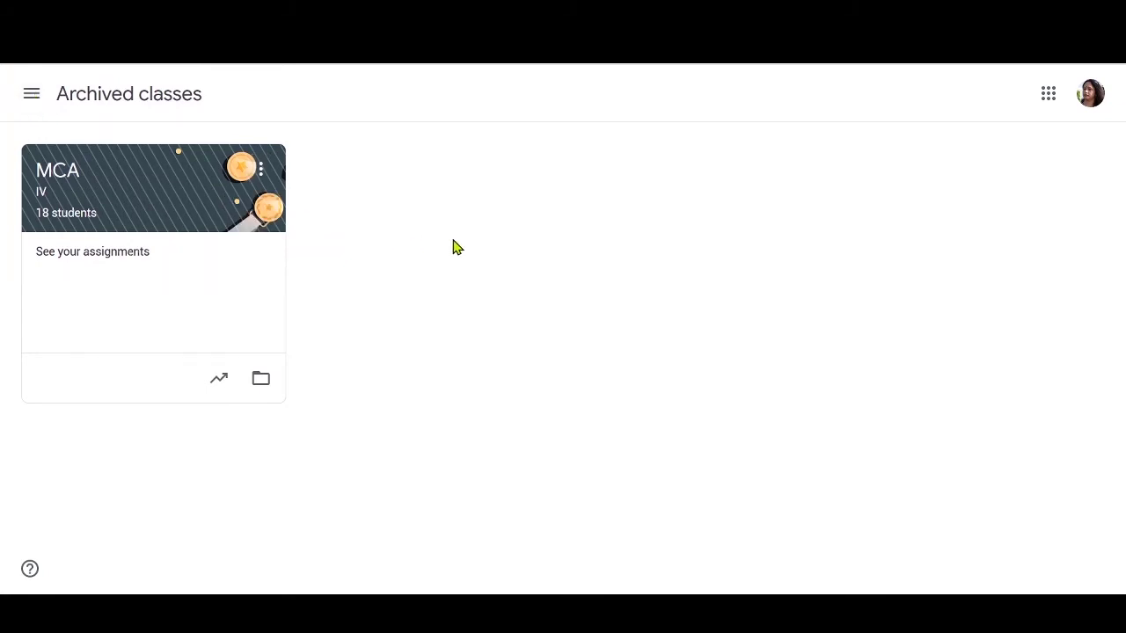
Return to the active classes and show the classwork of the MCA II class that has no students.
left_click(31, 94)
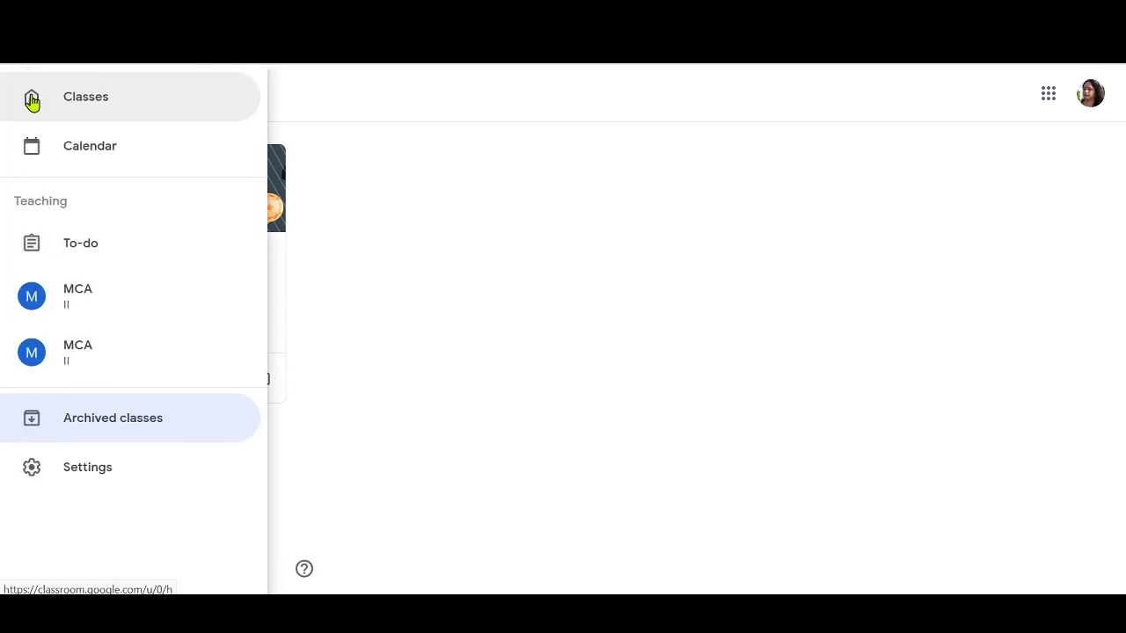
left_click(32, 99)
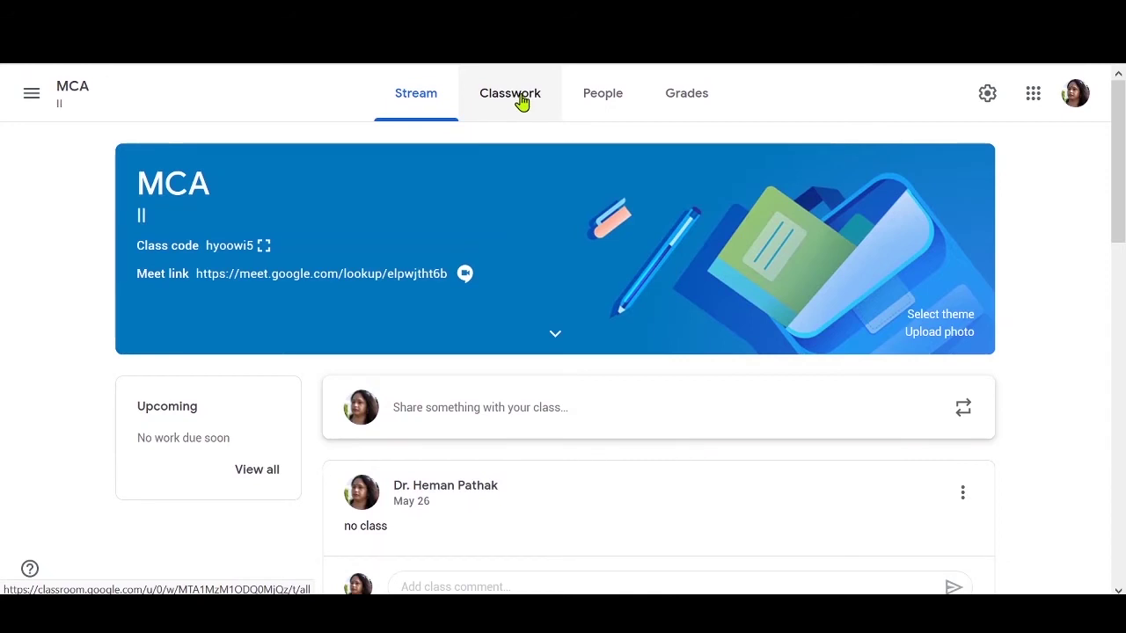
left_click(520, 102)
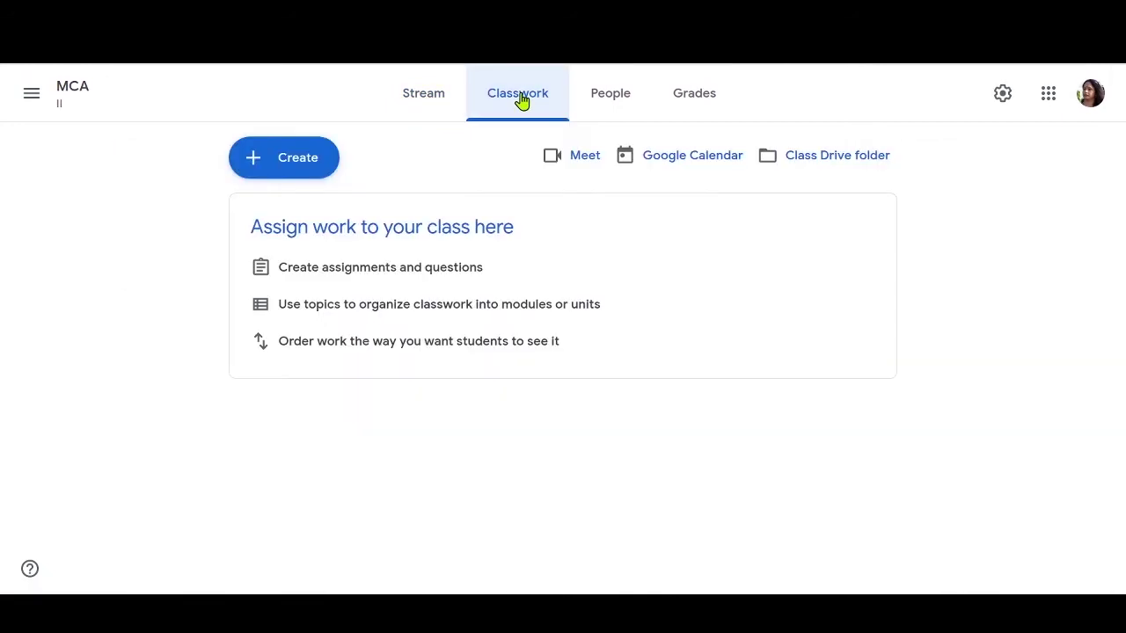
Create an assignment and paste the title "Write a program to convert lower case character to an upper case character of a text file.".
left_click(281, 161)
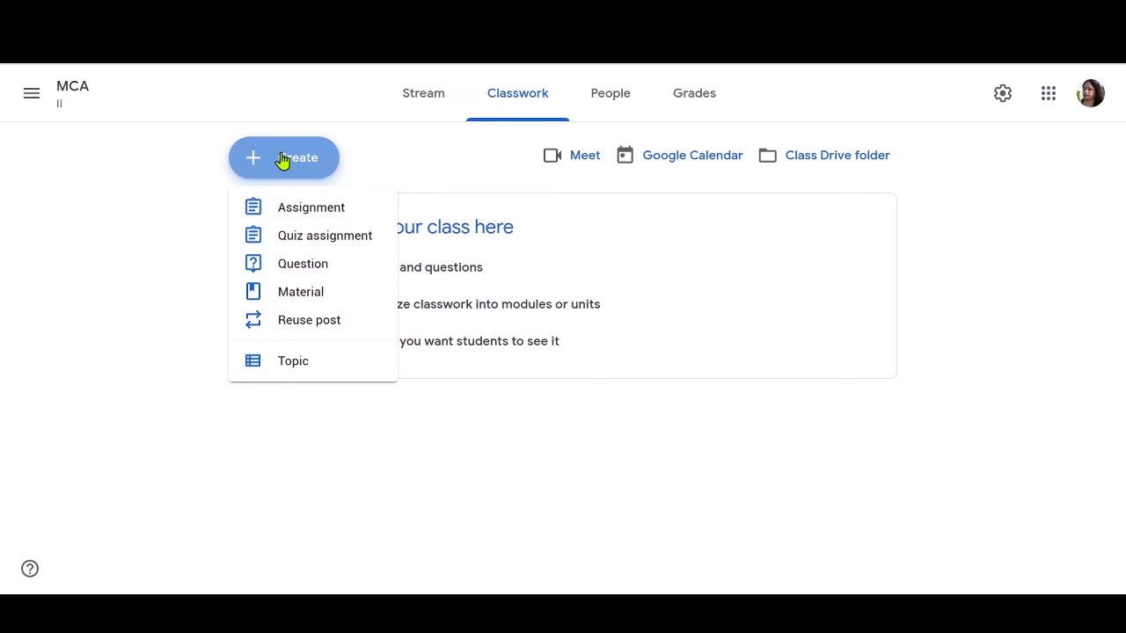
left_click(302, 215)
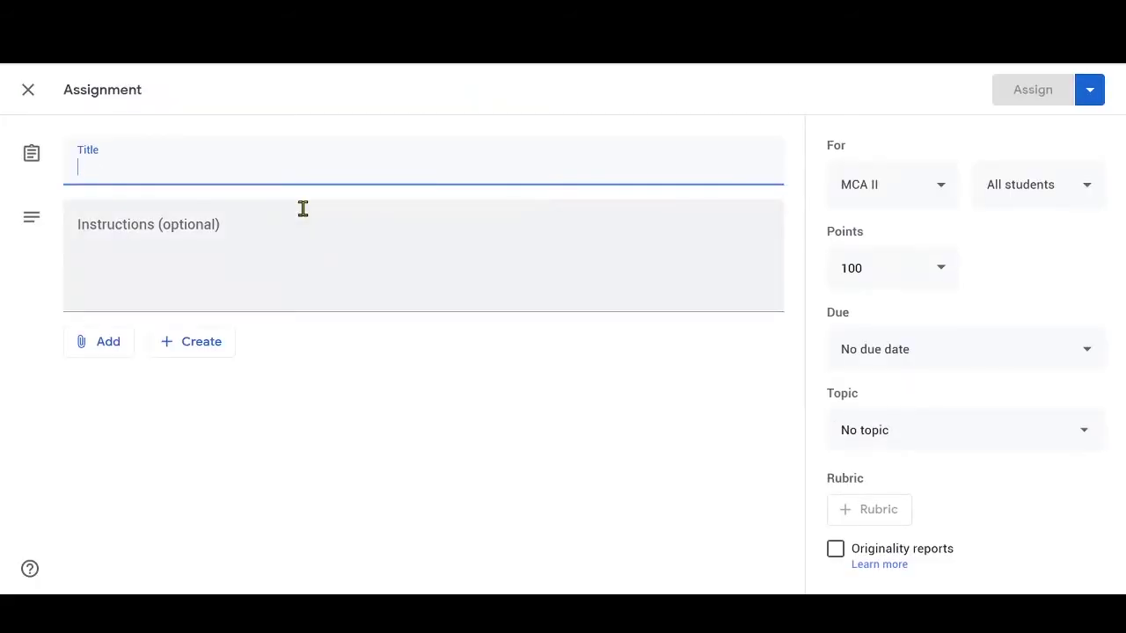
right_click(134, 165)
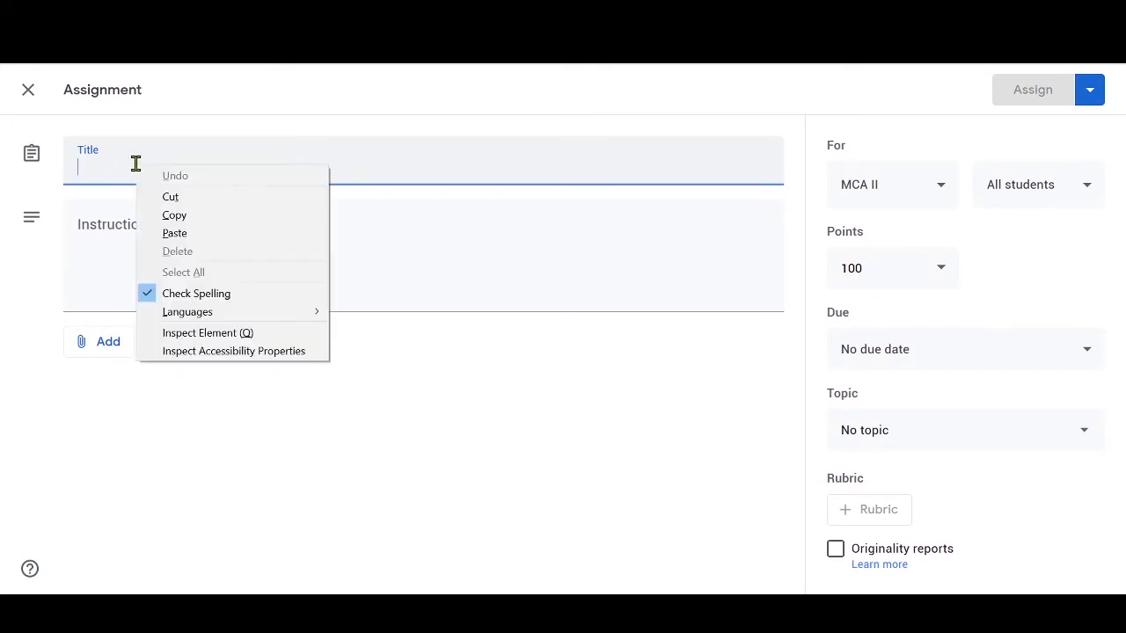
left_click(167, 234)
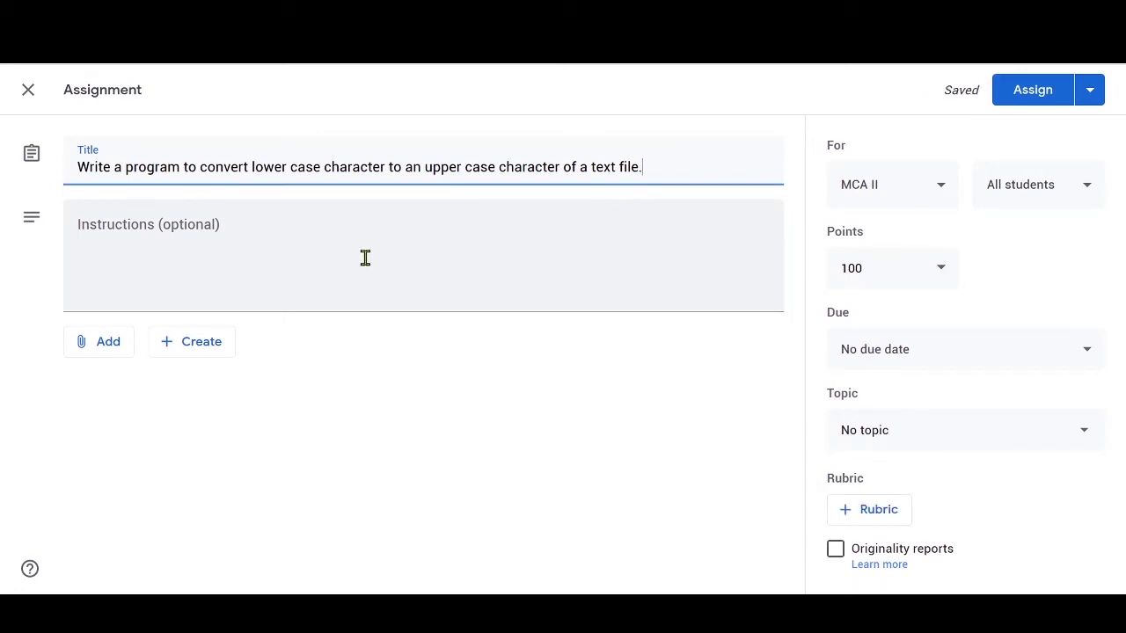
Examine which attachment sources and new file types are available for the assignment.
left_click(112, 352)
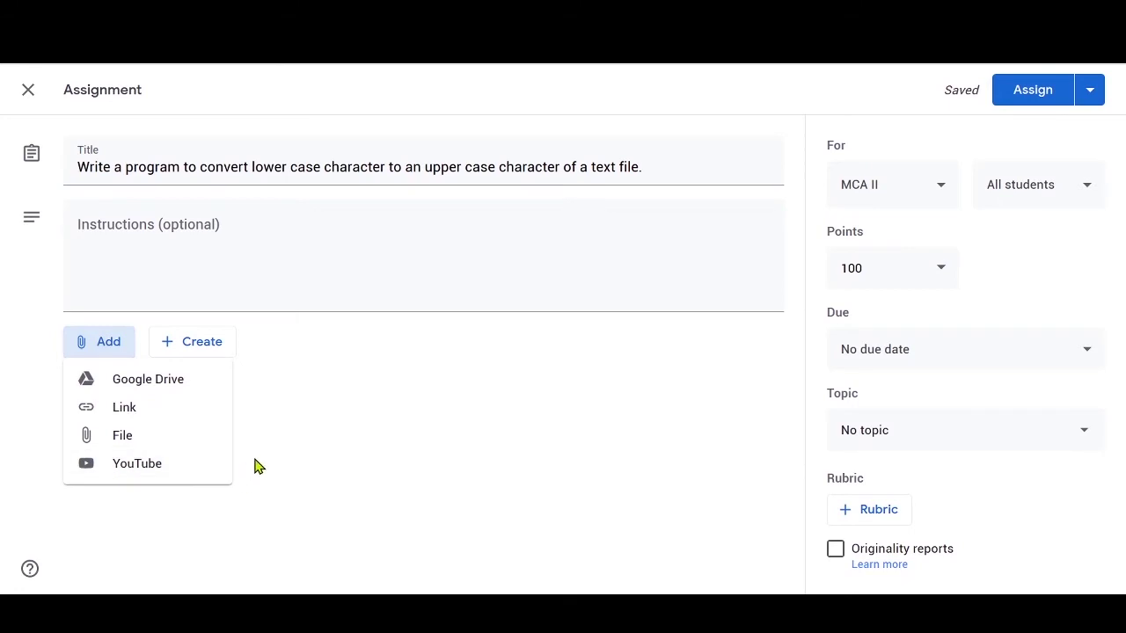
left_click(169, 344)
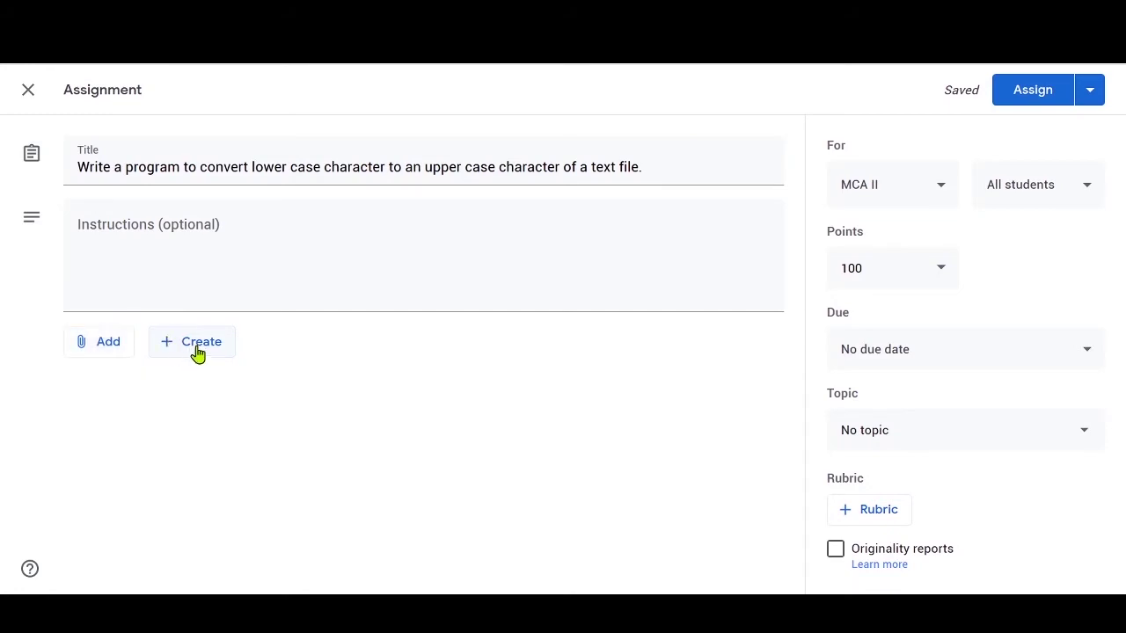
left_click(198, 352)
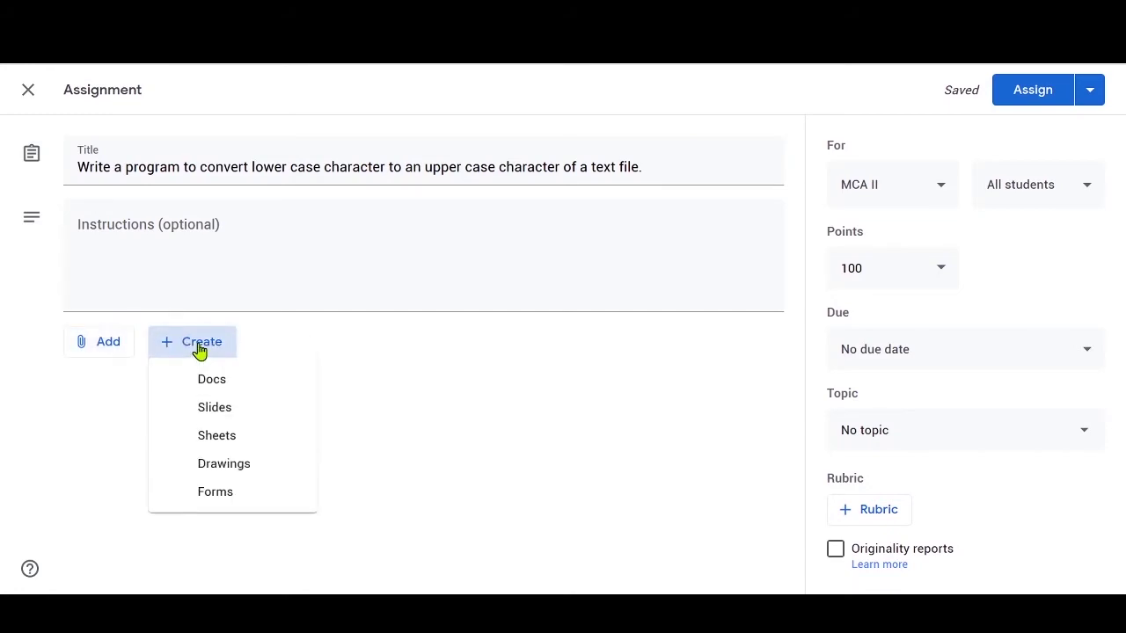
Attach a new Google Docs document to the assignment and have a copy made for each student.
left_click(236, 390)
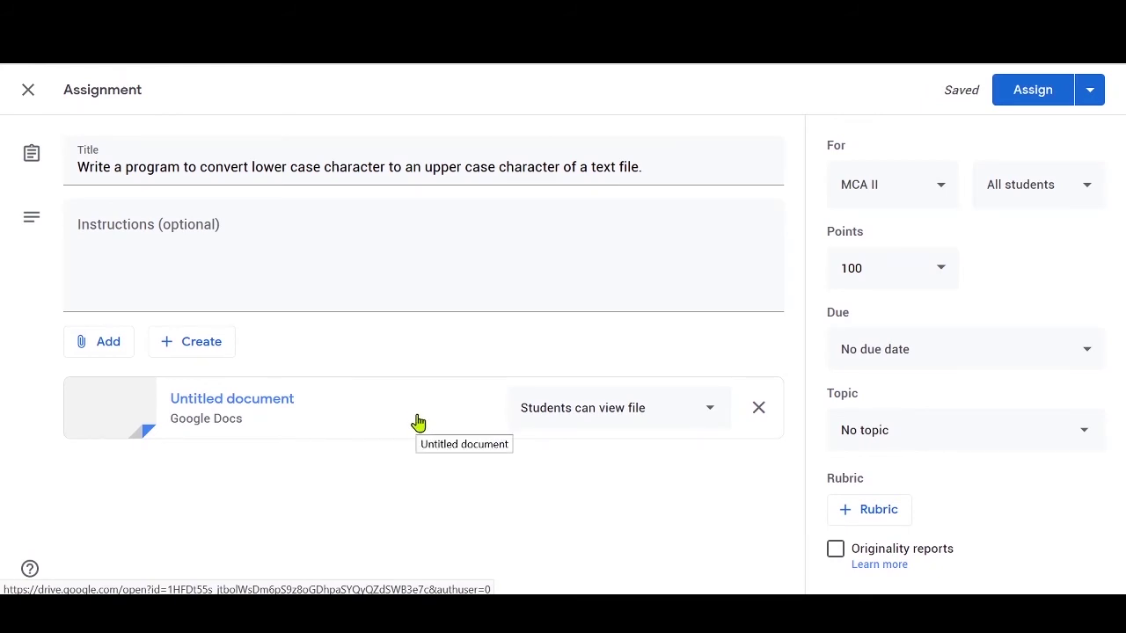
left_click(711, 420)
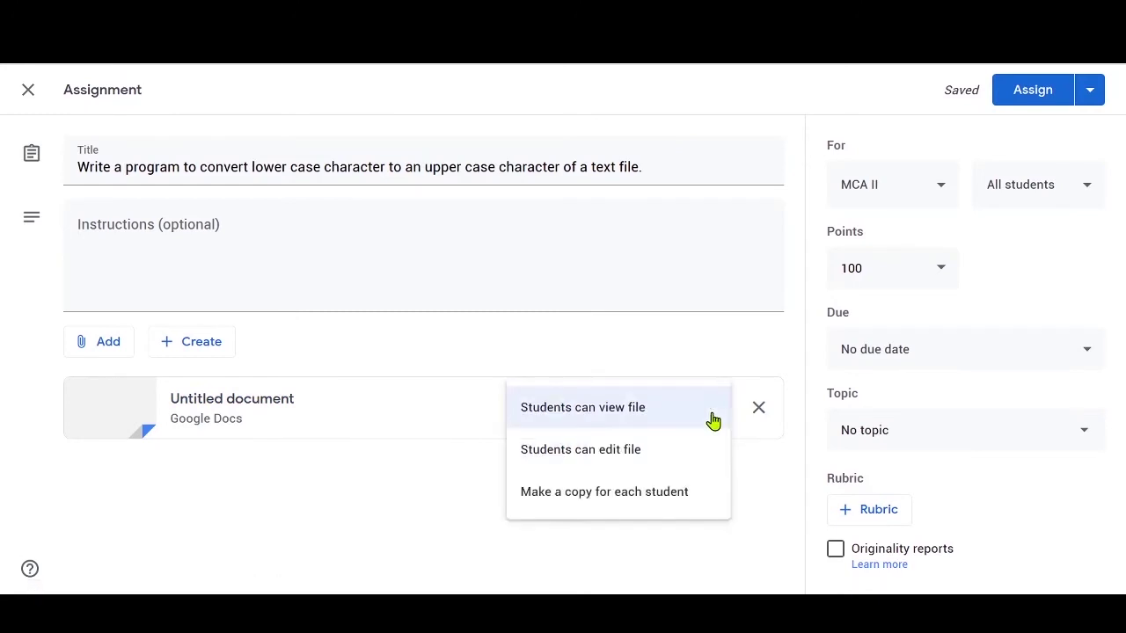
left_click(691, 506)
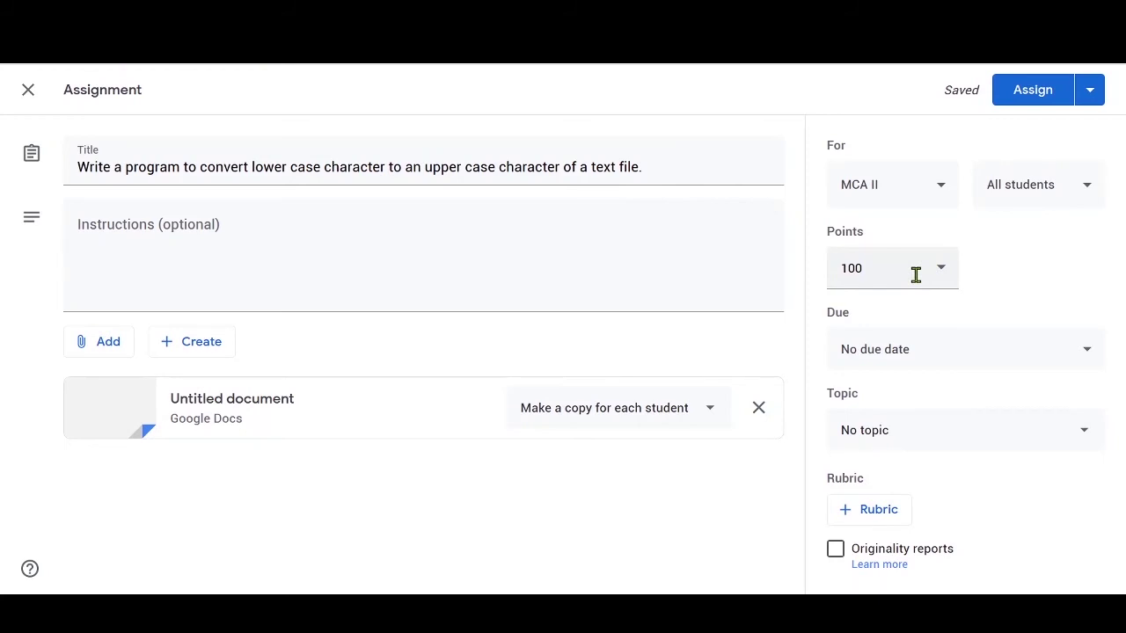
Set the assignment's due date to Jun 4, 2020 and assign it to all MCA II students.
left_click(917, 357)
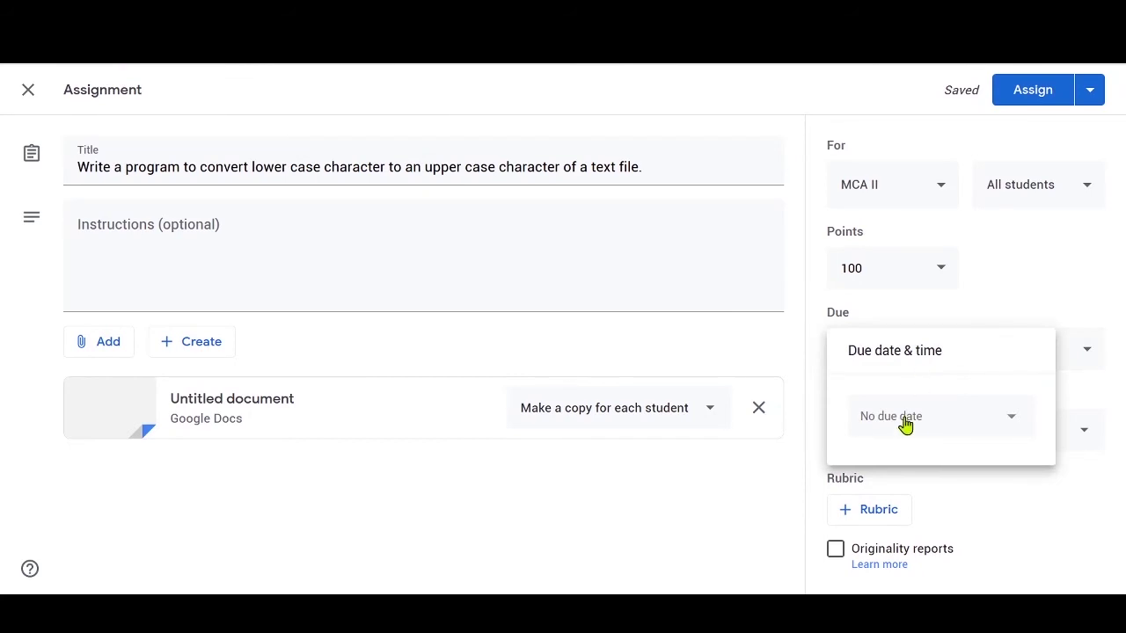
left_click(906, 426)
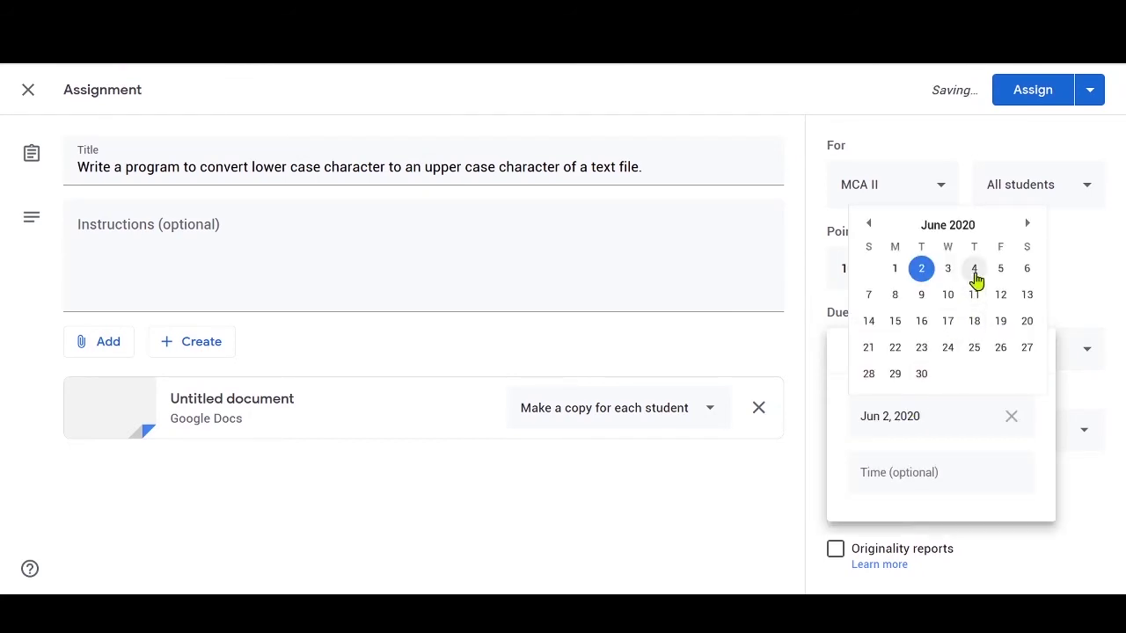
left_click(974, 275)
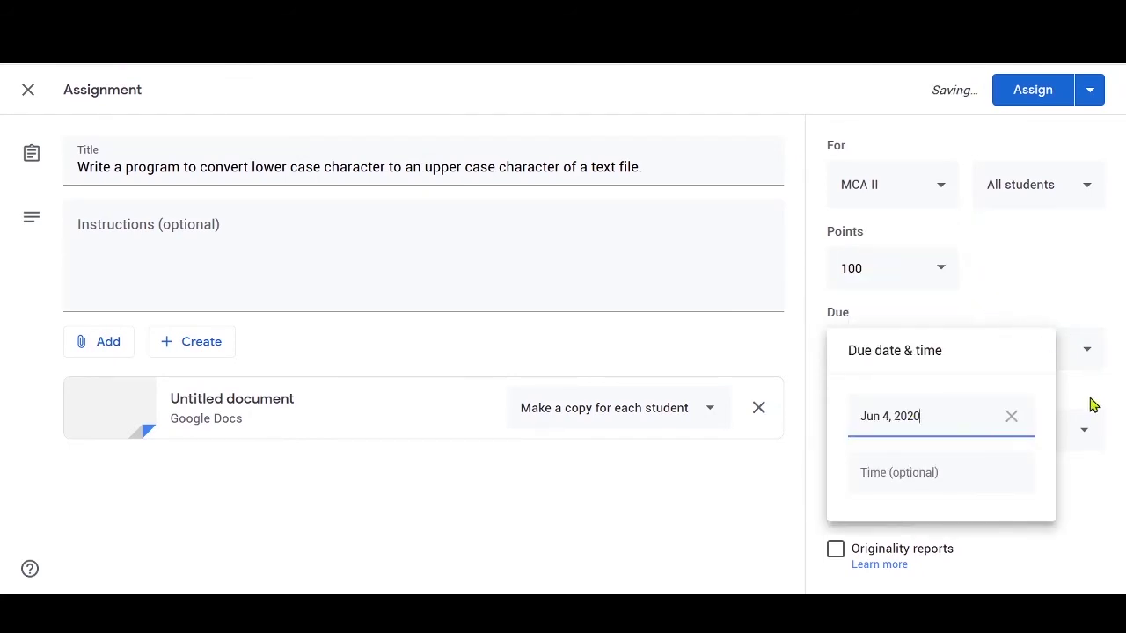
left_click(1054, 333)
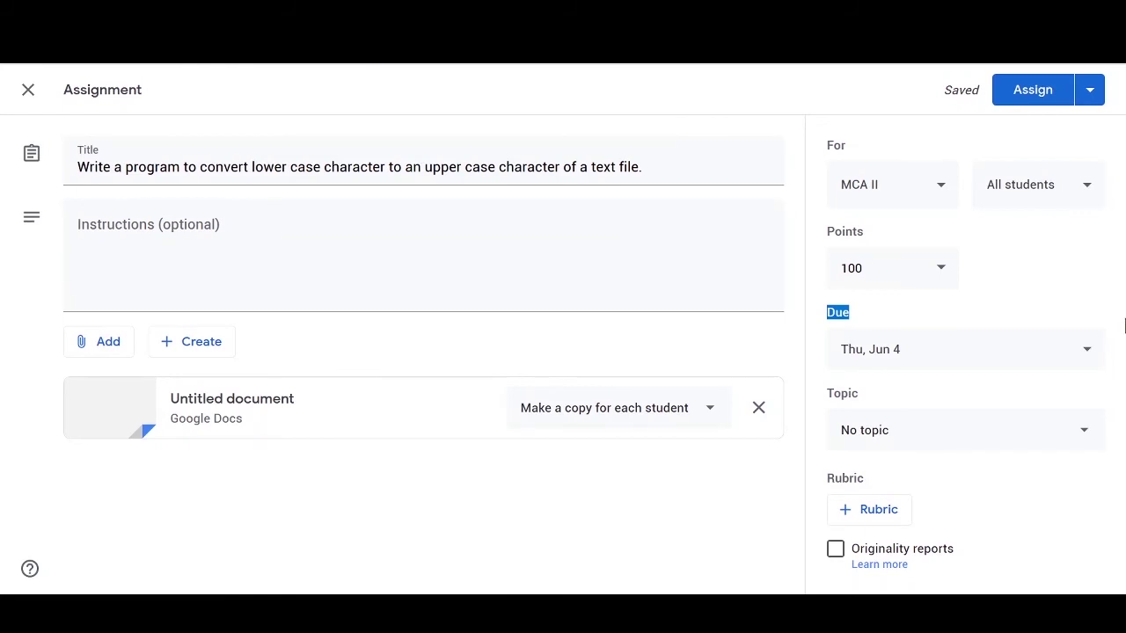
left_click(1092, 93)
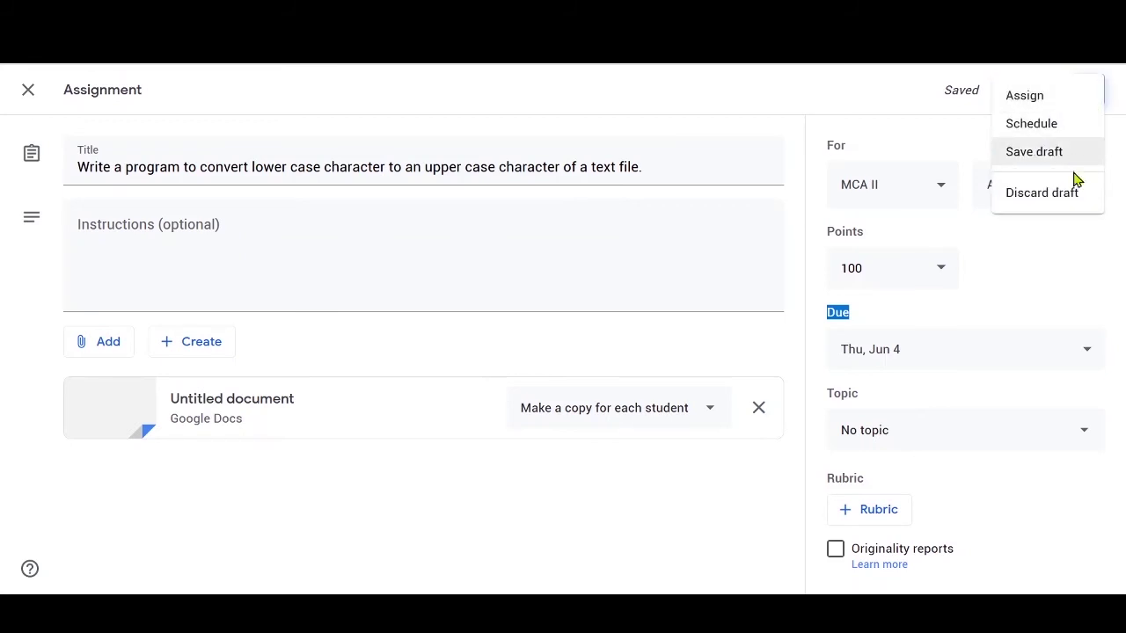
left_click(1047, 96)
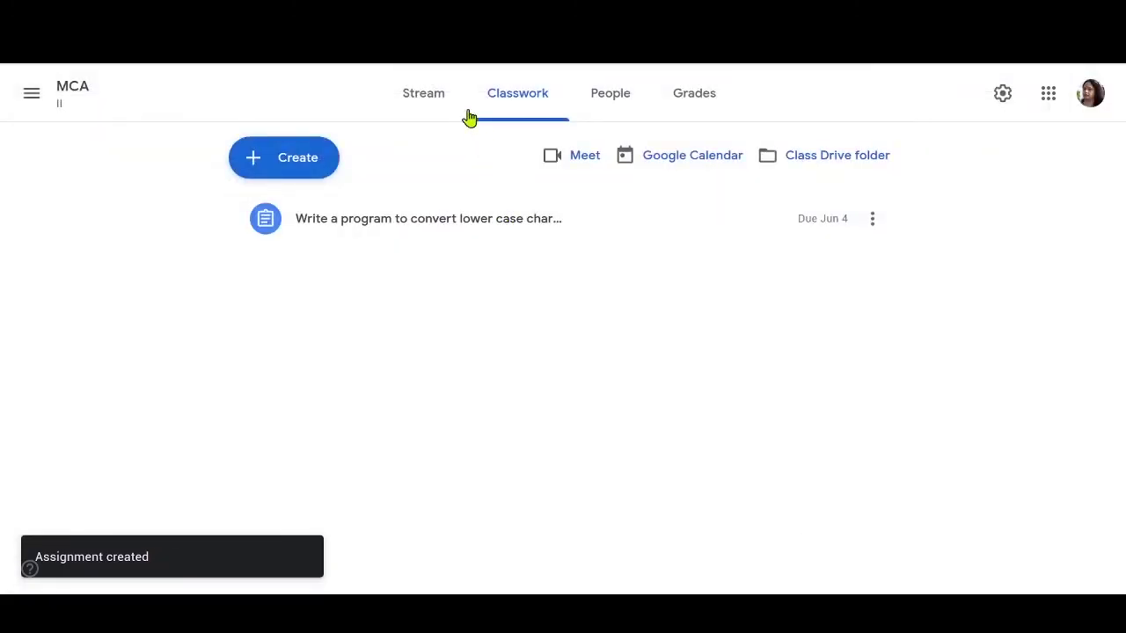
Check the new assignment in the class stream and in the list of work to review, and return to the stream.
left_click(407, 104)
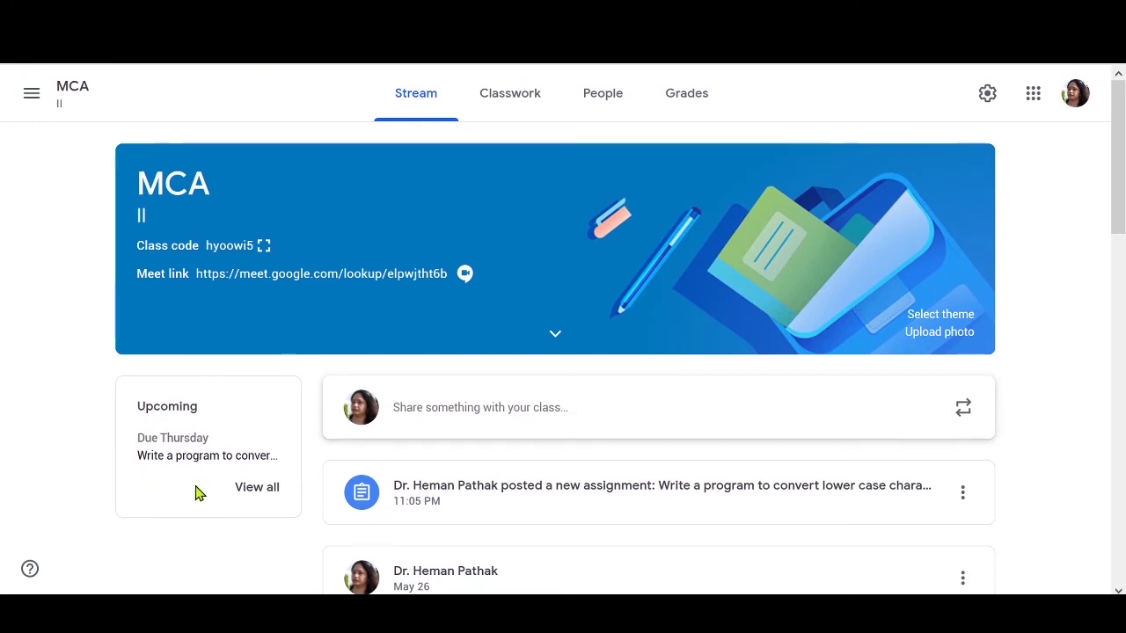
left_click(264, 491)
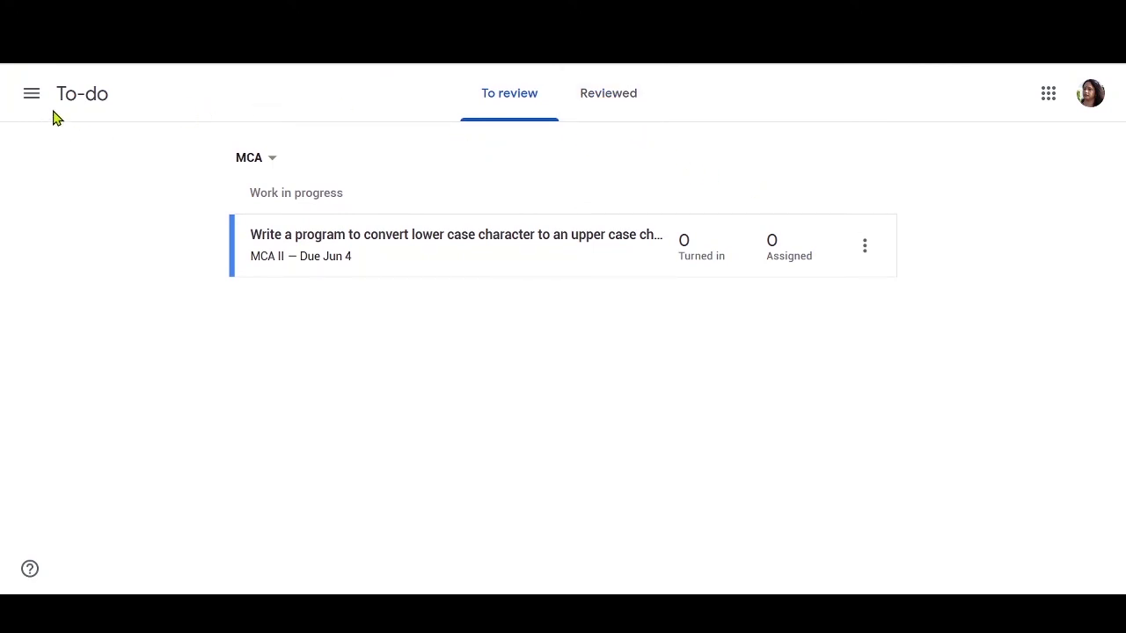
key("alt+Left")
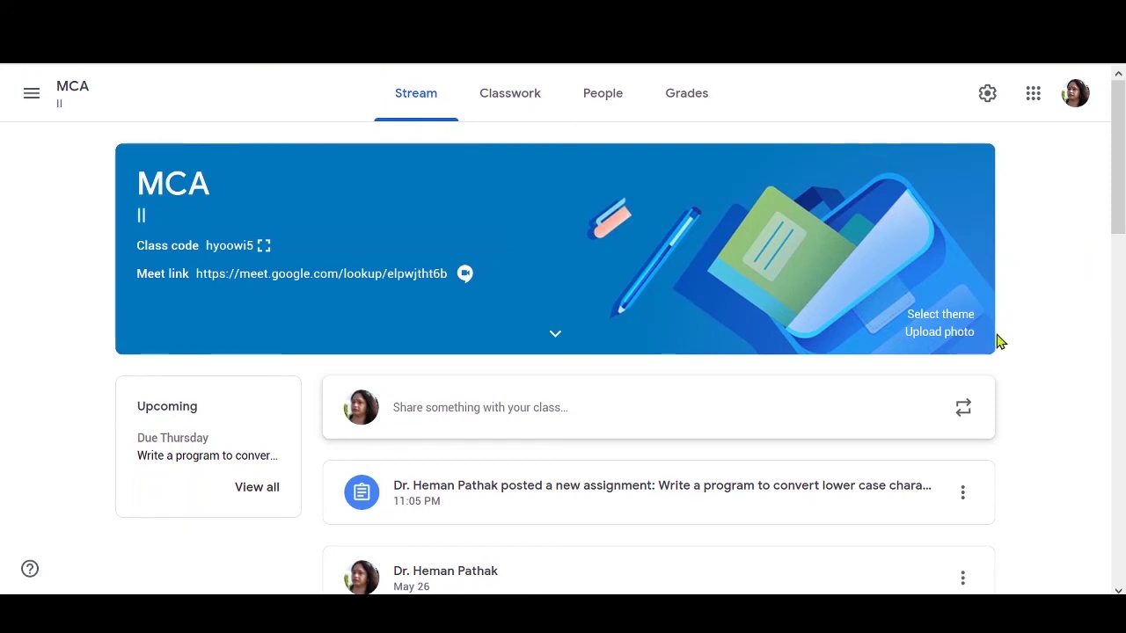
Look at the available class themes without choosing one, and check the subject and room details on the class banner.
left_click(953, 322)
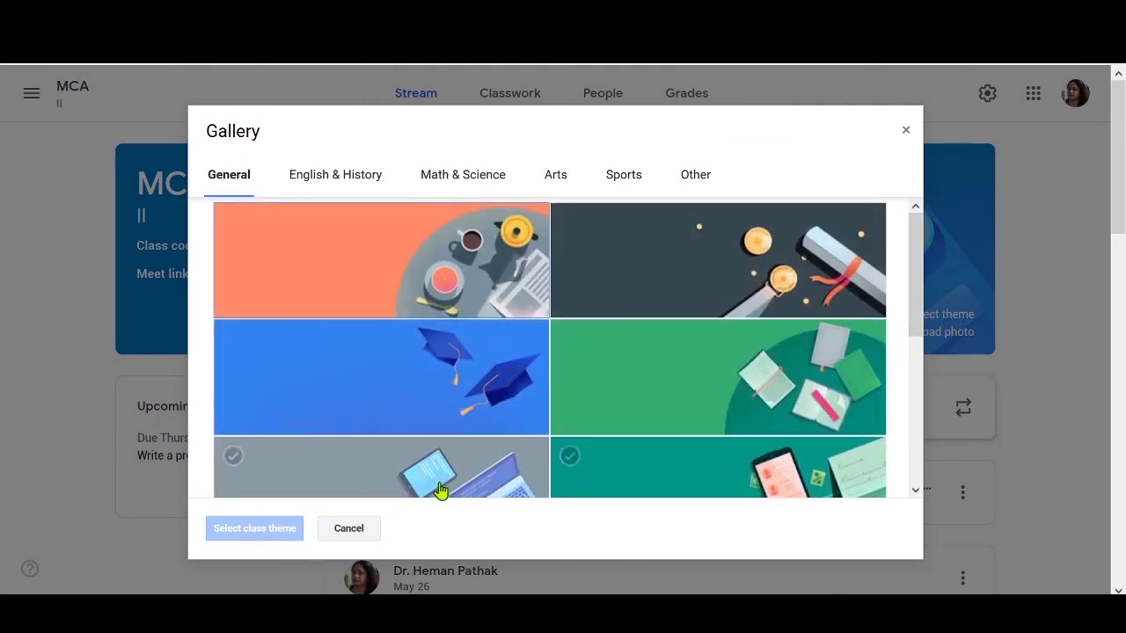
left_click(348, 531)
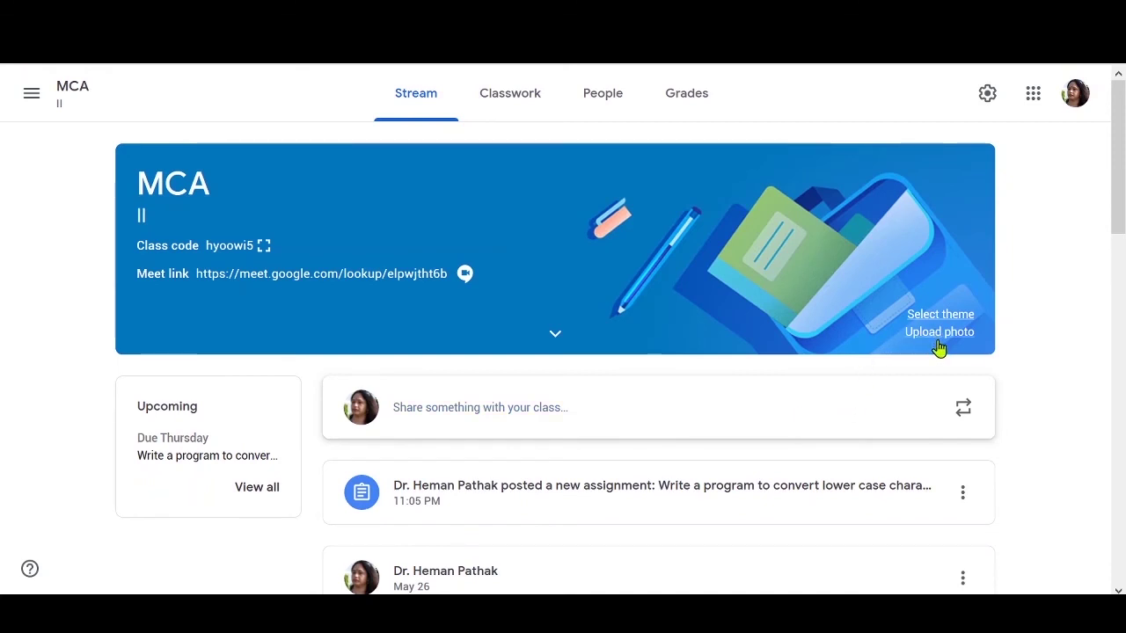
left_click(555, 339)
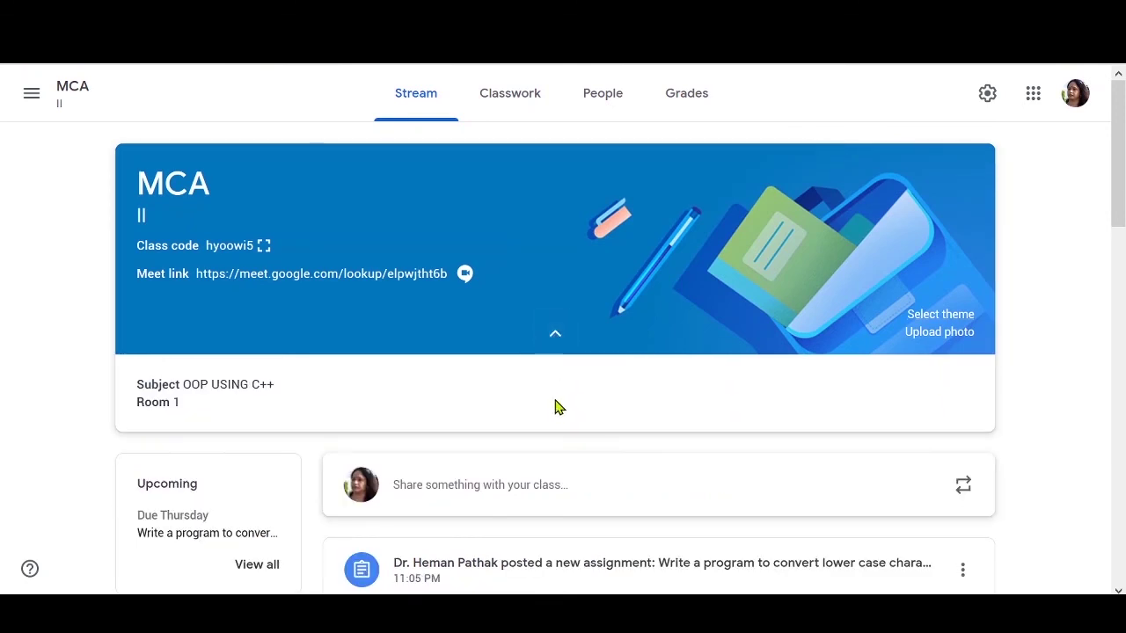
left_click(554, 344)
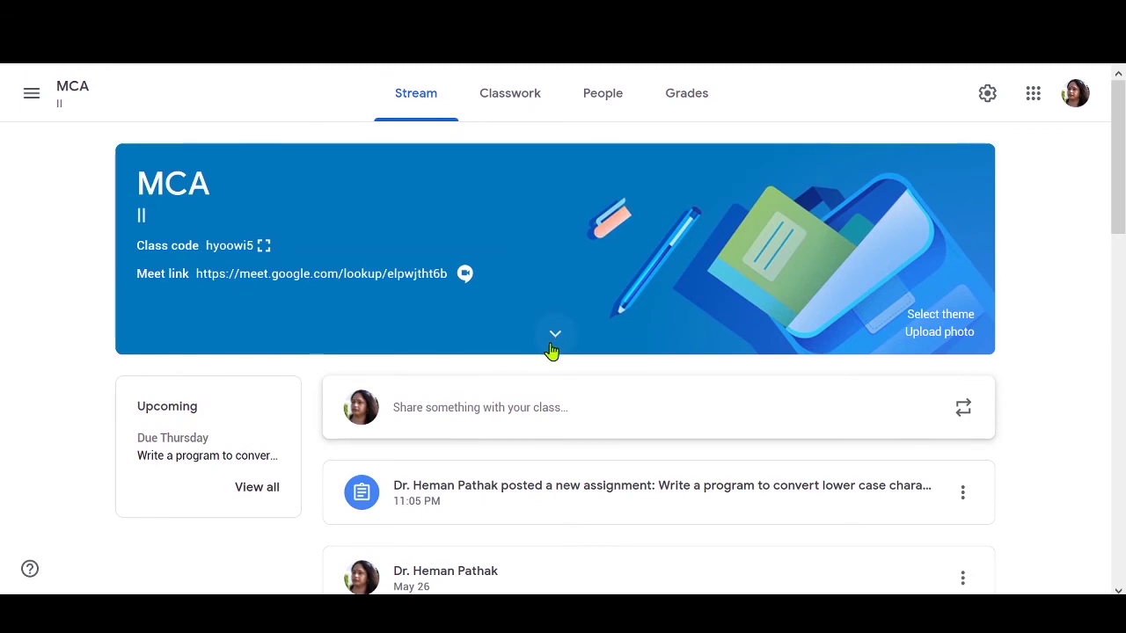
Examine the class details, general and grading options in the MCA II class settings, and close them without changes.
left_click(987, 93)
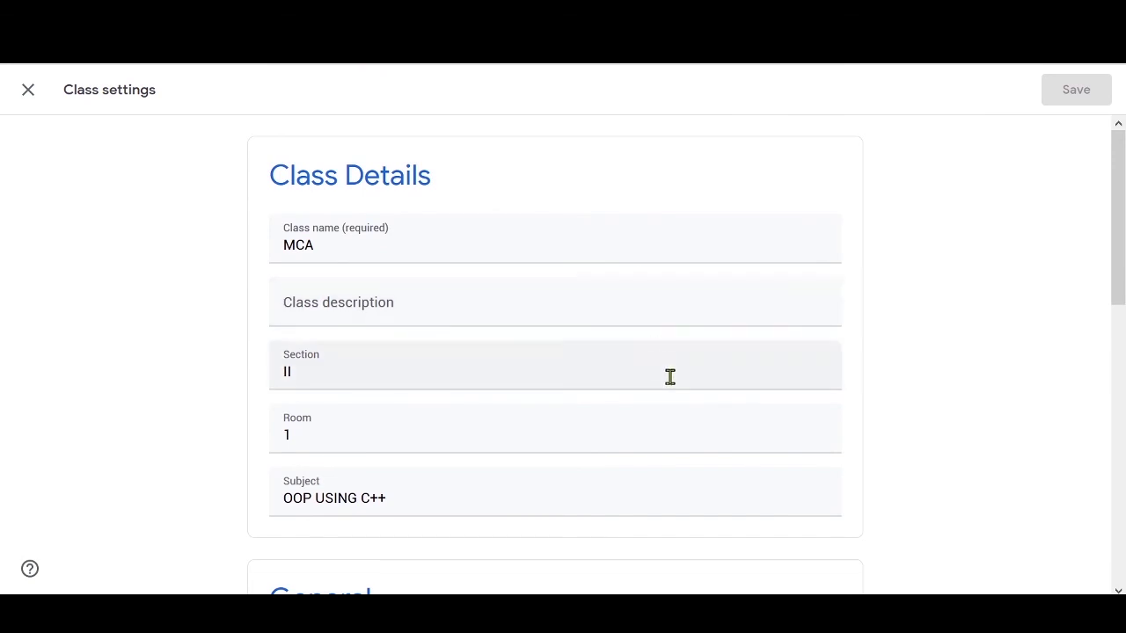
scroll(670, 380, "down", 5)
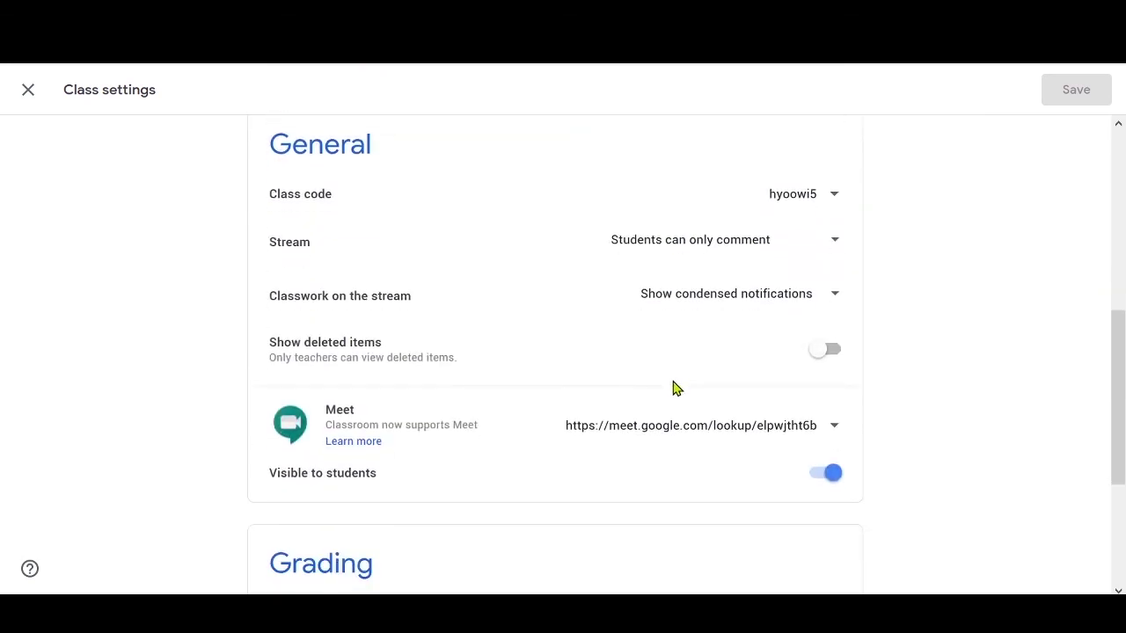
scroll(673, 388, "down", 3)
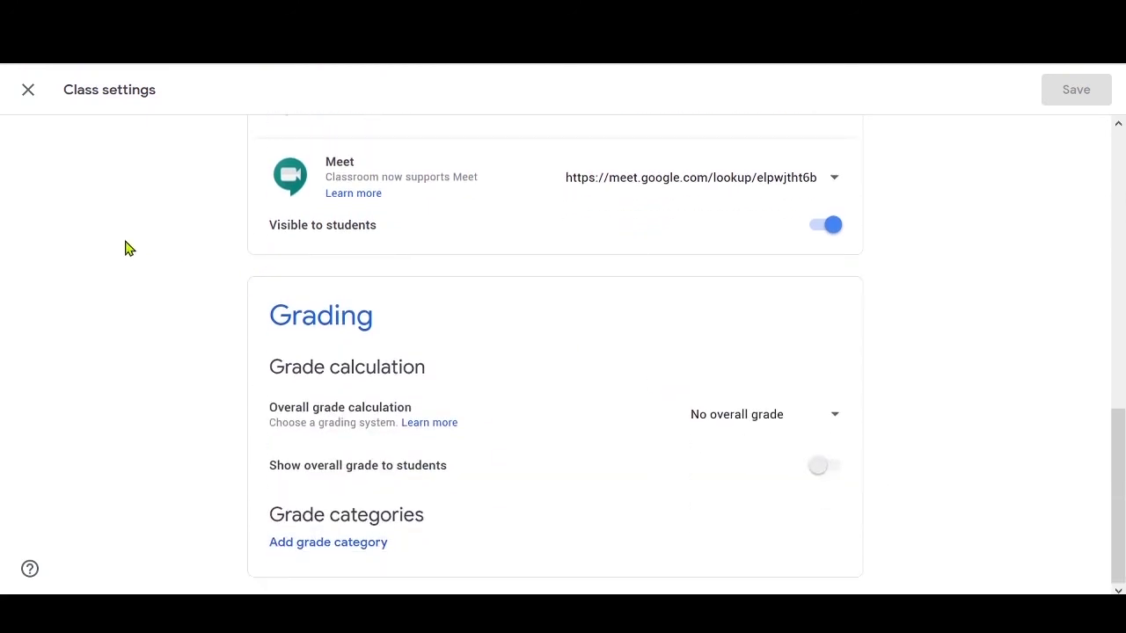
left_click(29, 91)
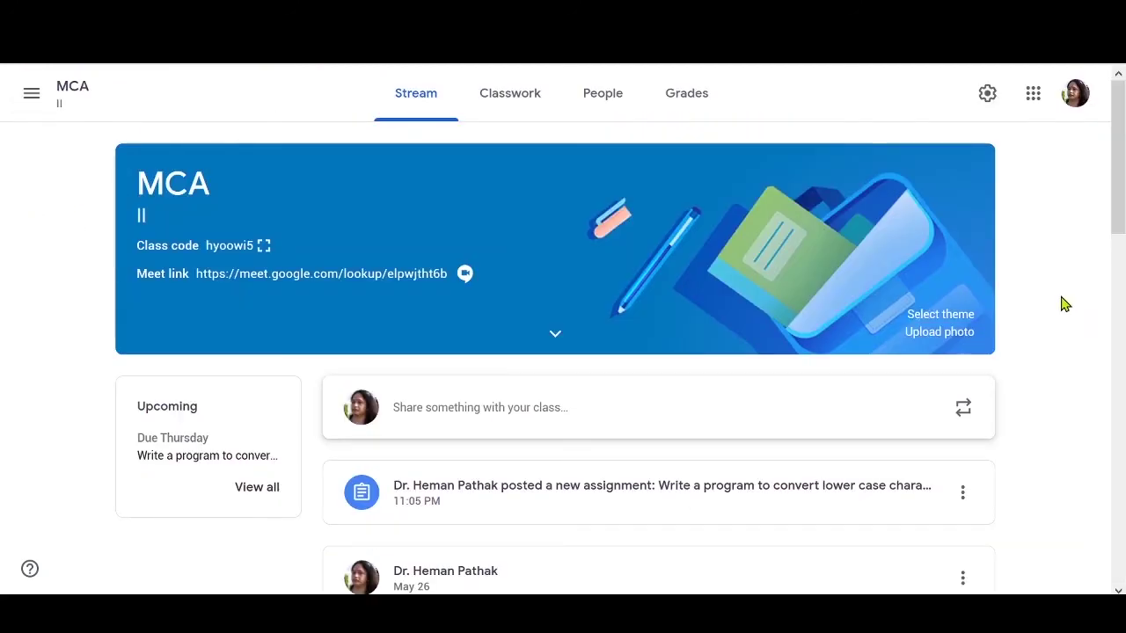